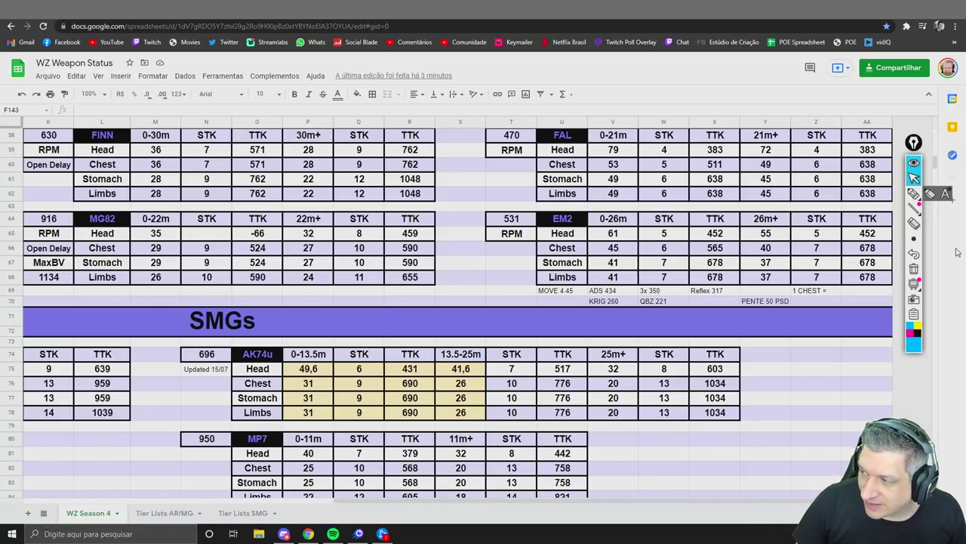
left_click(914, 193)
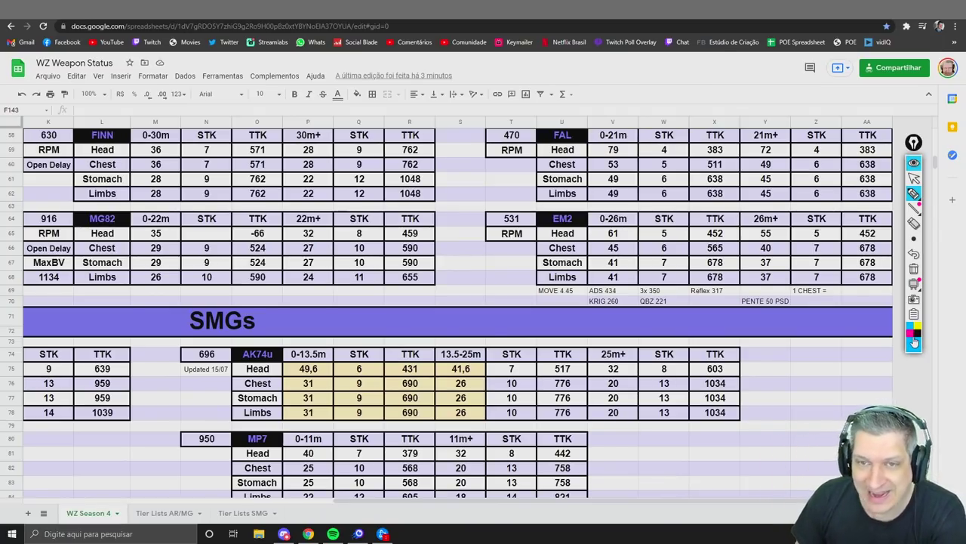
mouse_move(461, 199)
left_mouse_down()
mouse_move(556, 226)
mouse_move(464, 194)
left_mouse_up()
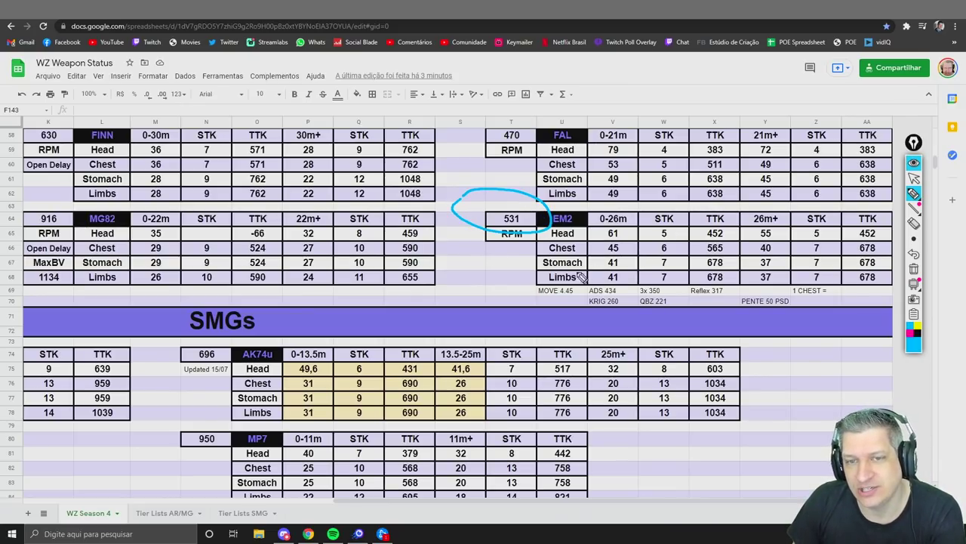
left_click(913, 225)
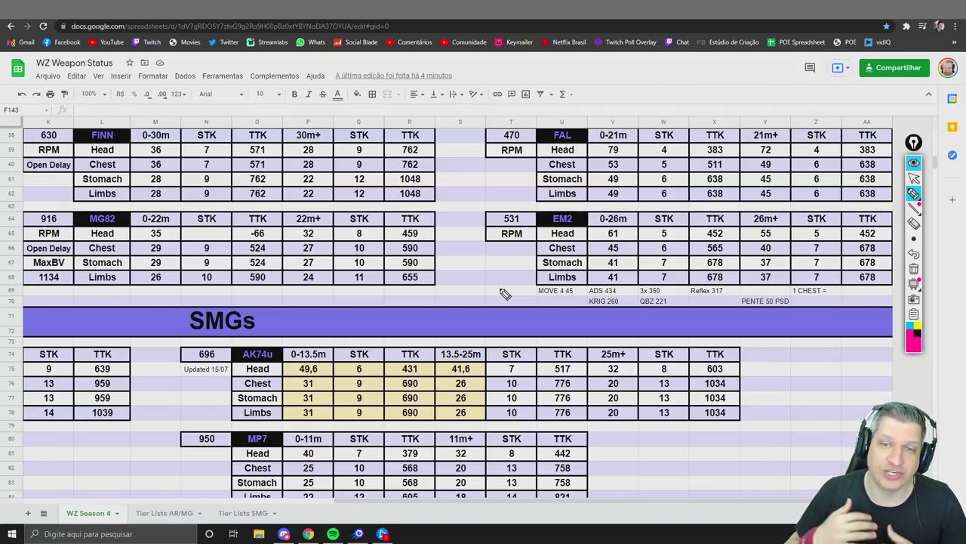
Step: Circle the EM2's RPM value in pink and handwrite 530 and 414 beneath it, each followed by a dash
mouse_move(521, 207)
left_mouse_down()
mouse_move(493, 208)
mouse_move(537, 219)
mouse_move(511, 214)
left_mouse_up()
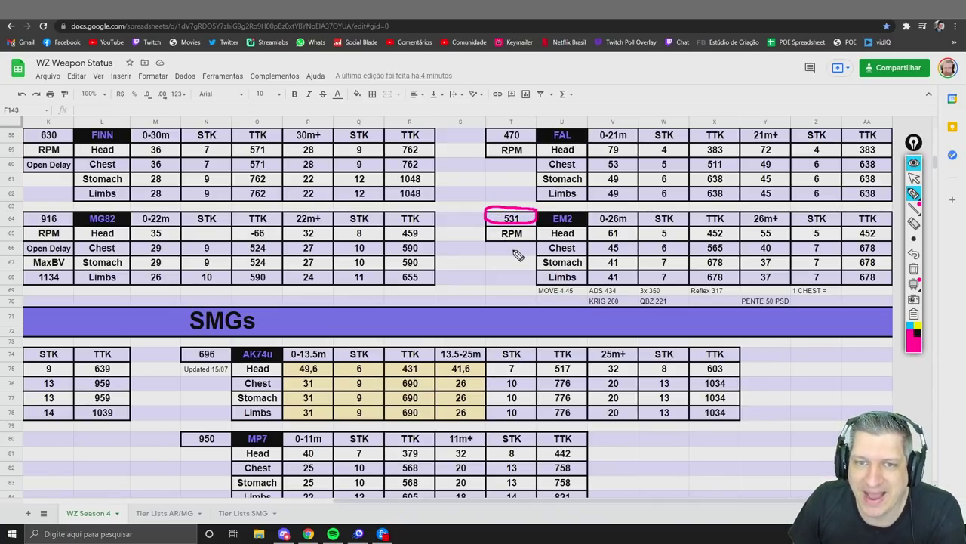
mouse_move(500, 249)
left_mouse_down()
mouse_move(518, 251)
mouse_move(498, 266)
mouse_move(511, 259)
mouse_move(520, 273)
left_mouse_up()
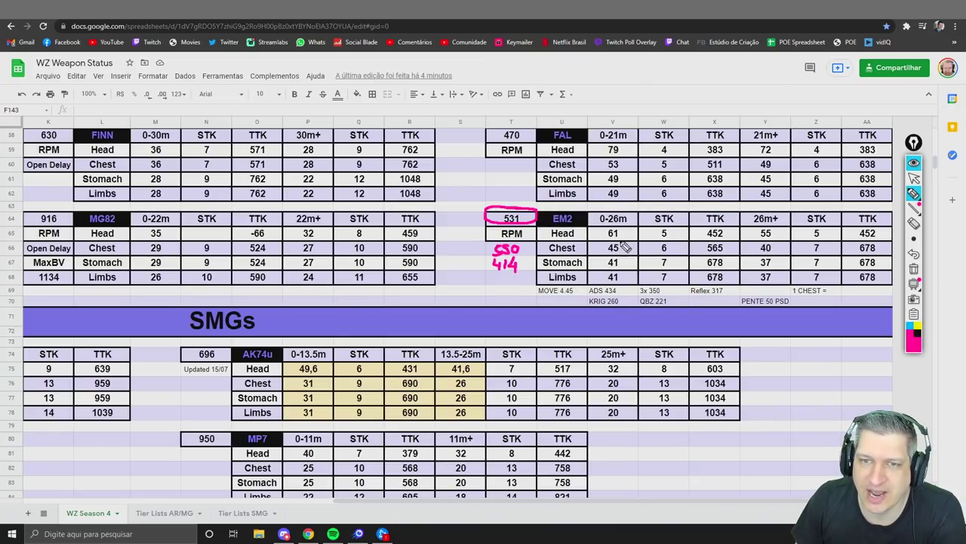
left_click_drag(530, 264, 523, 264)
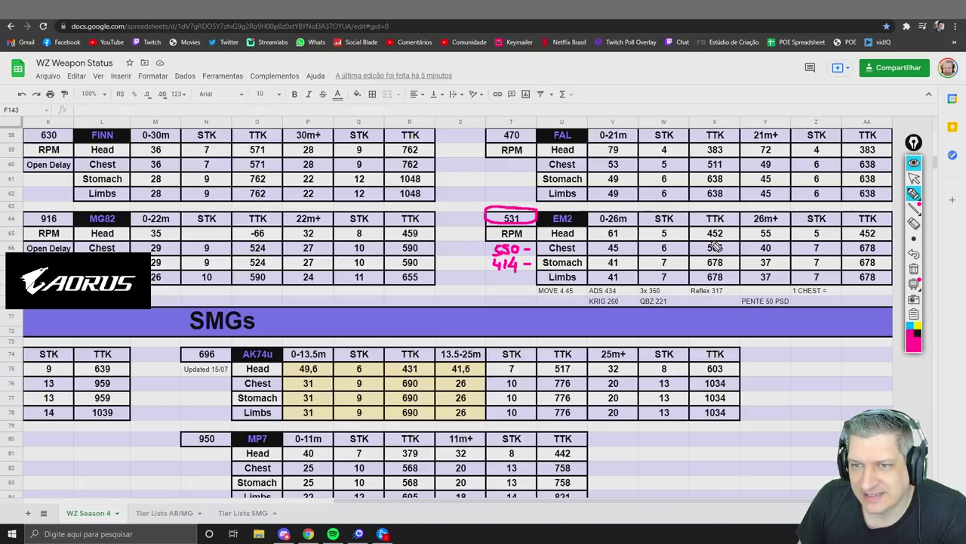
Step: Box the EM2's 0-26m chest TTK in pink, circle the "1 CHEST =" note, and link the note to the box with an arrow
mouse_move(705, 241)
left_mouse_down()
mouse_move(690, 249)
mouse_move(744, 259)
mouse_move(741, 243)
mouse_move(715, 248)
left_mouse_up()
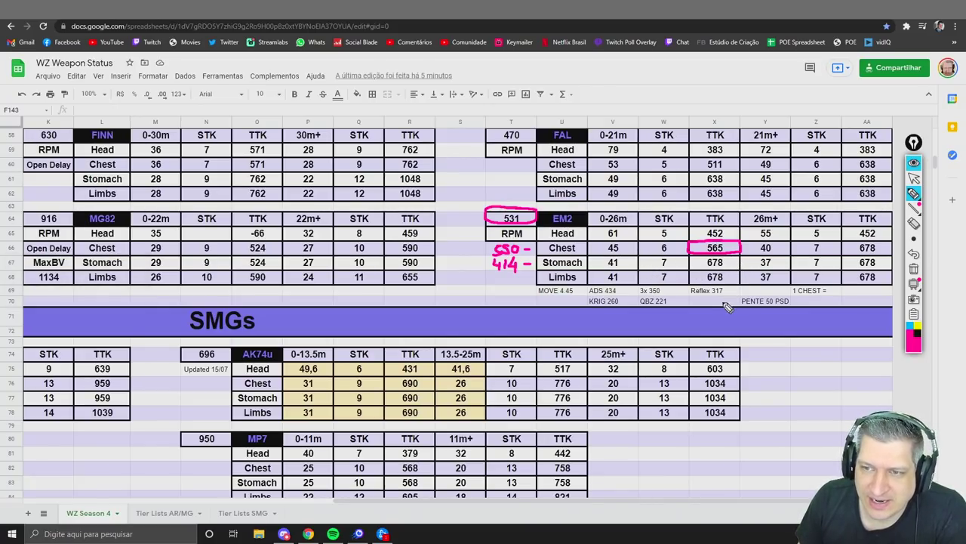
mouse_move(823, 286)
left_mouse_down()
mouse_move(791, 286)
mouse_move(822, 297)
mouse_move(841, 290)
mouse_move(812, 285)
left_mouse_up()
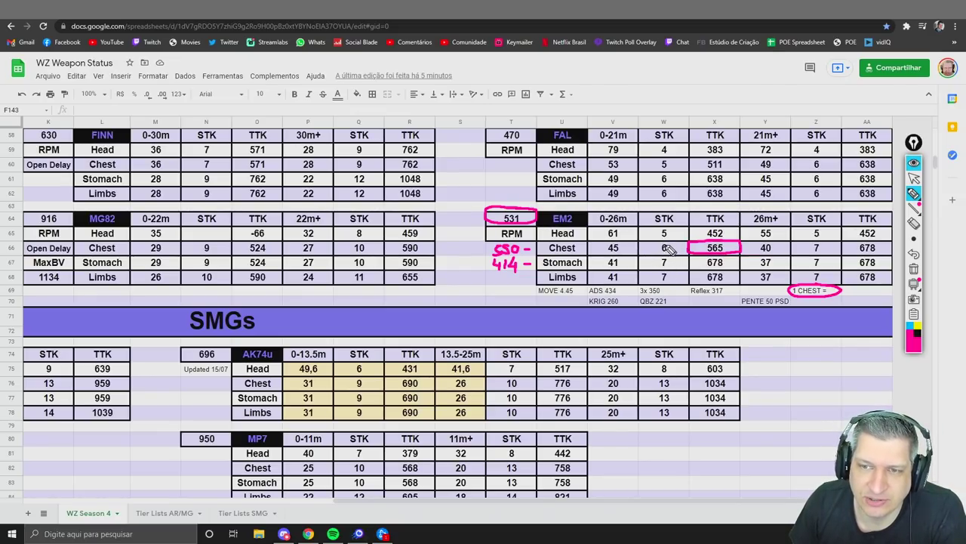
left_click_drag(782, 289, 749, 258)
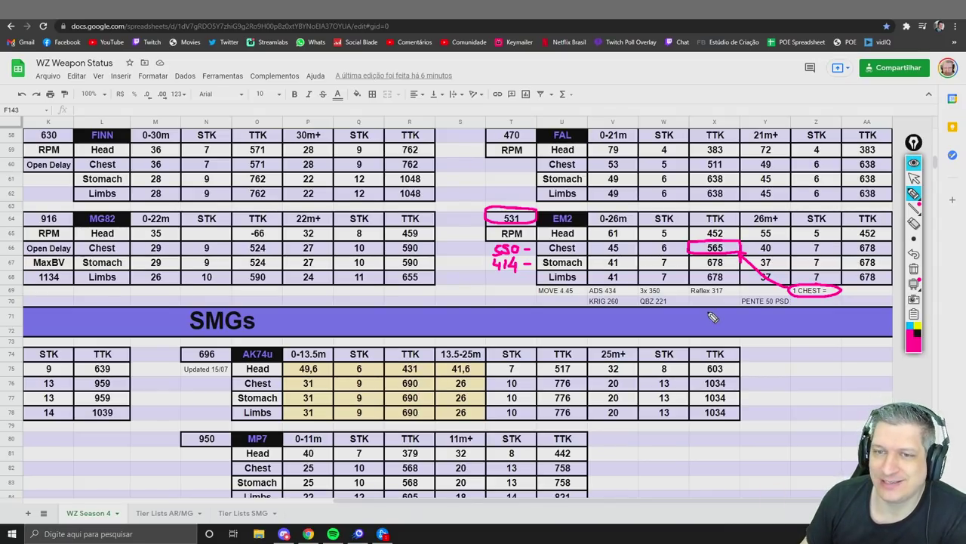
Step: Circle the "MOVE 4.45" note under the EM2 table in pink and handwrite 4.87 in yellow below it
mouse_move(582, 285)
left_mouse_down()
mouse_move(536, 291)
mouse_move(562, 304)
mouse_move(586, 290)
left_mouse_up()
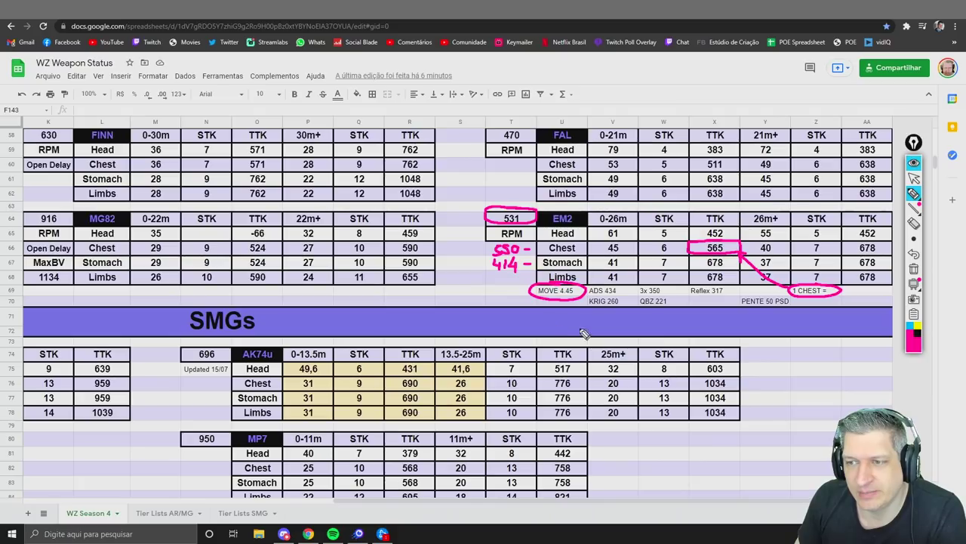
left_click(917, 326)
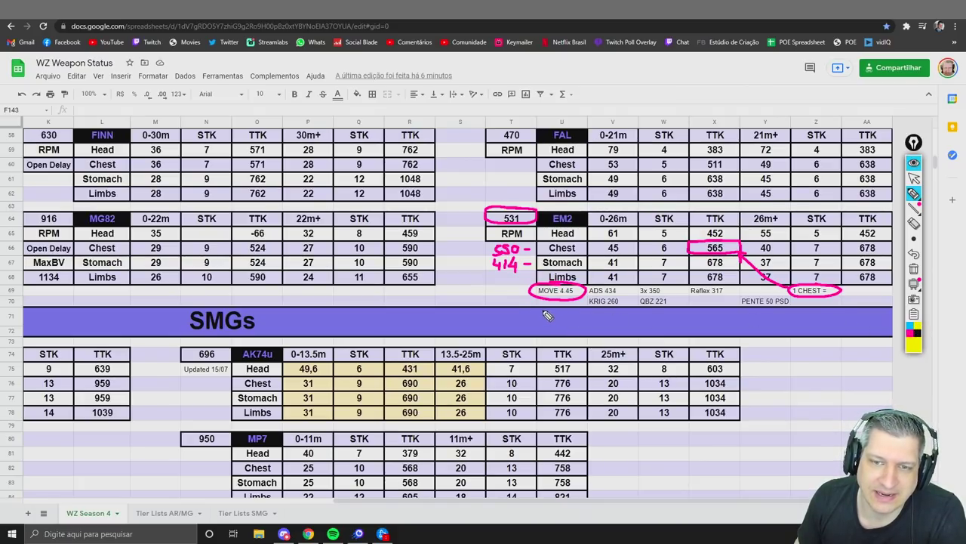
left_click_drag(545, 317, 592, 320)
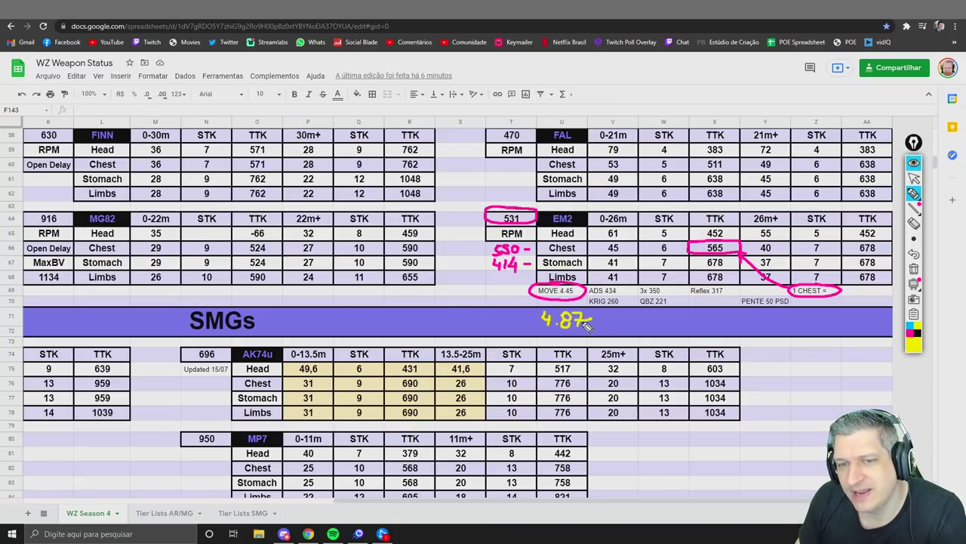
Step: Underline the "ADS 434", "KRIG 260" and "QBZ 221" notes in pink, and erase the KRIG and QBZ marks
left_click(910, 332)
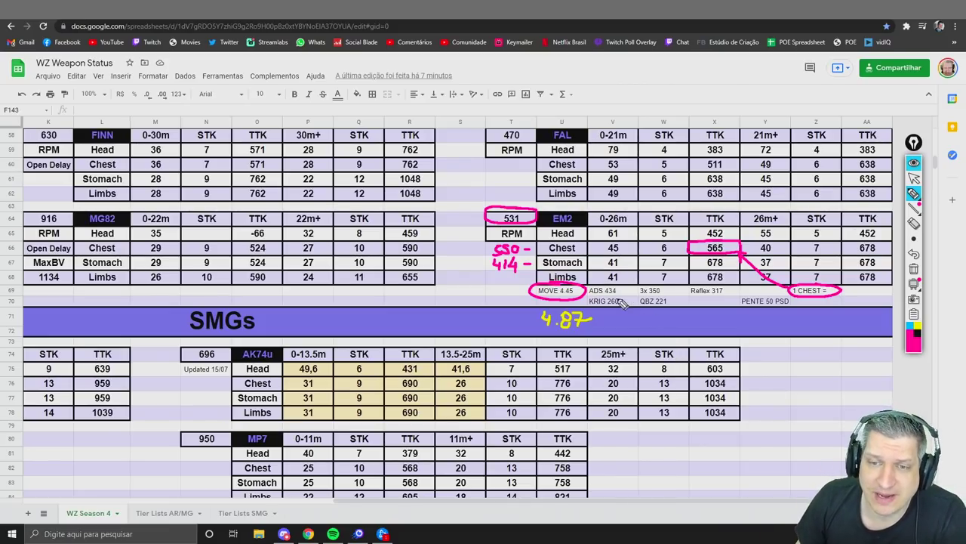
mouse_move(593, 297)
left_mouse_down()
mouse_move(627, 294)
mouse_move(625, 285)
left_mouse_up()
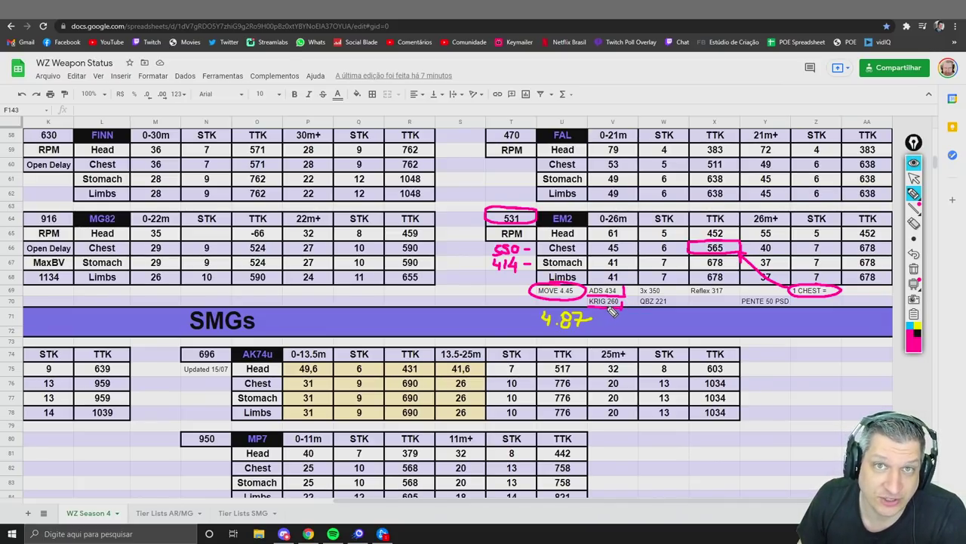
left_click_drag(640, 306, 672, 306)
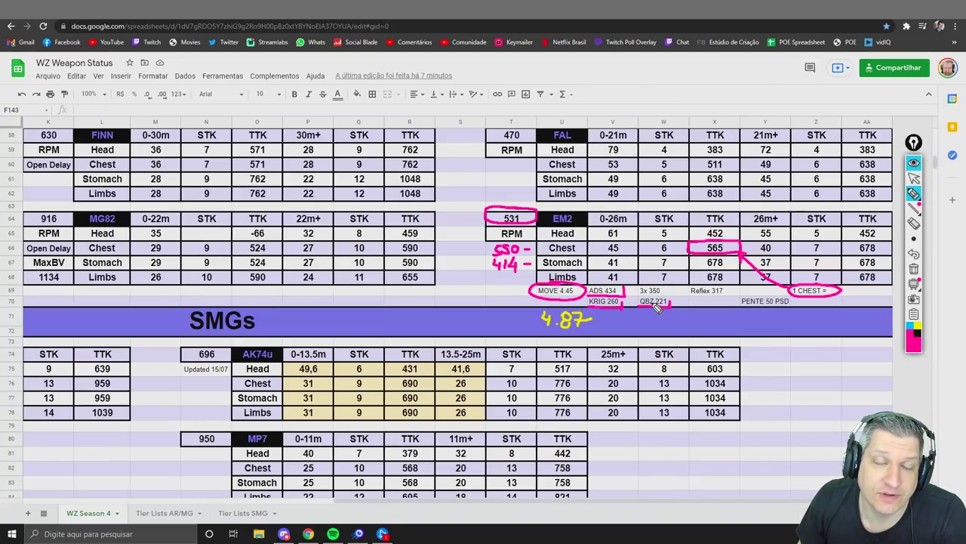
left_click(914, 222)
left_click_drag(647, 307, 606, 311)
Step: Circle the "3x 350" note and the Reflex value in pink, write MS between them, and erase these marks
left_click(913, 195)
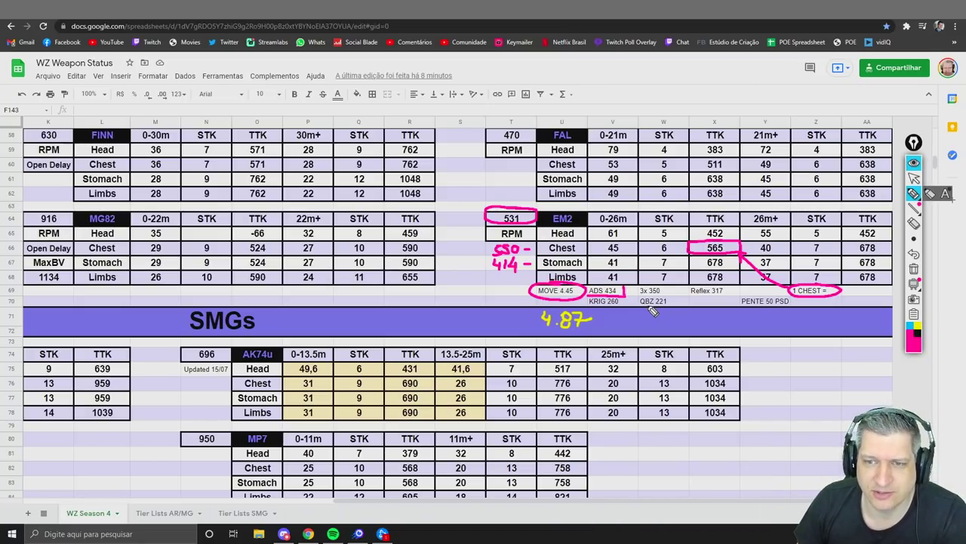
mouse_move(666, 293)
left_mouse_down()
mouse_move(640, 294)
mouse_move(690, 288)
mouse_move(687, 297)
mouse_move(721, 299)
left_mouse_up()
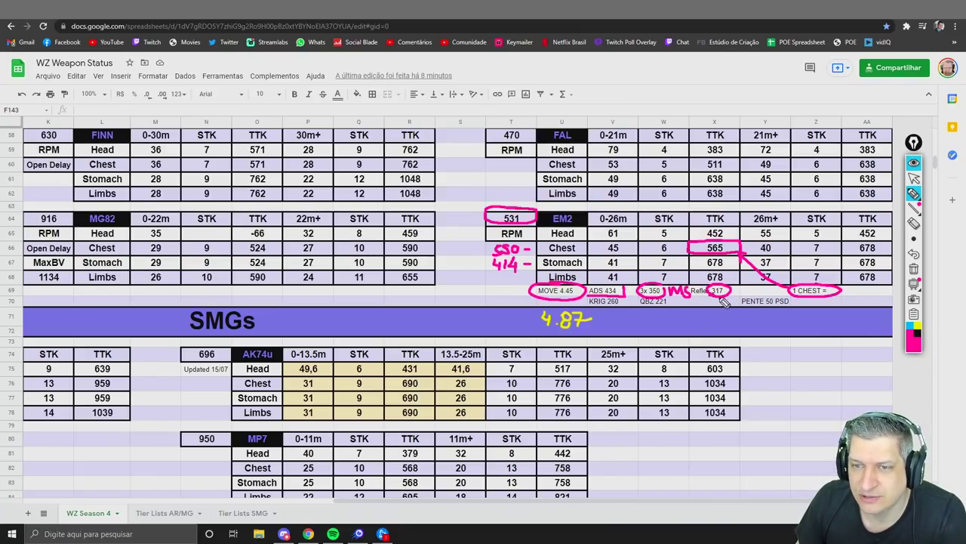
left_click(915, 224)
mouse_move(714, 292)
left_mouse_down()
mouse_move(727, 290)
mouse_move(642, 291)
left_mouse_up()
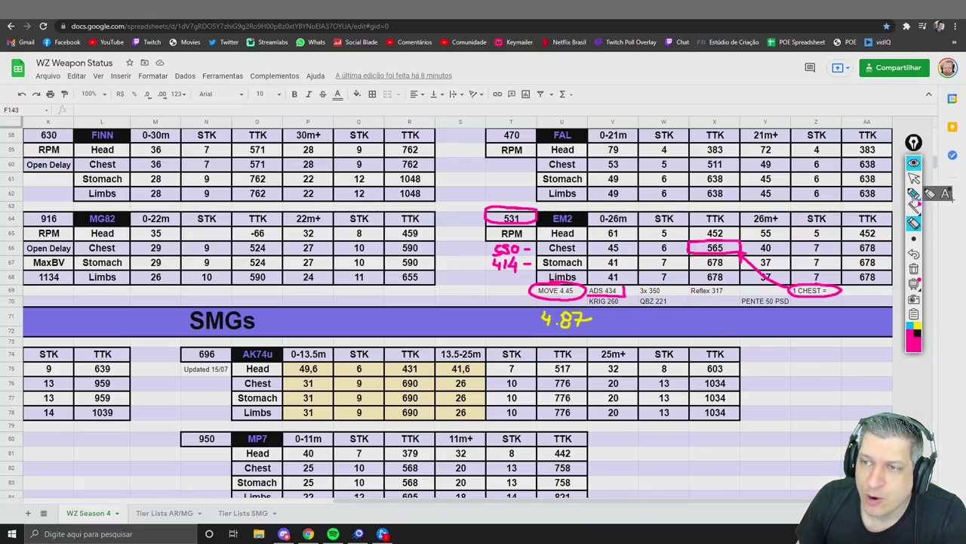
Step: Underline the "3x 350" and "Reflex 317" notes with one pink line and erase it
left_click(914, 194)
left_click_drag(640, 296, 727, 295)
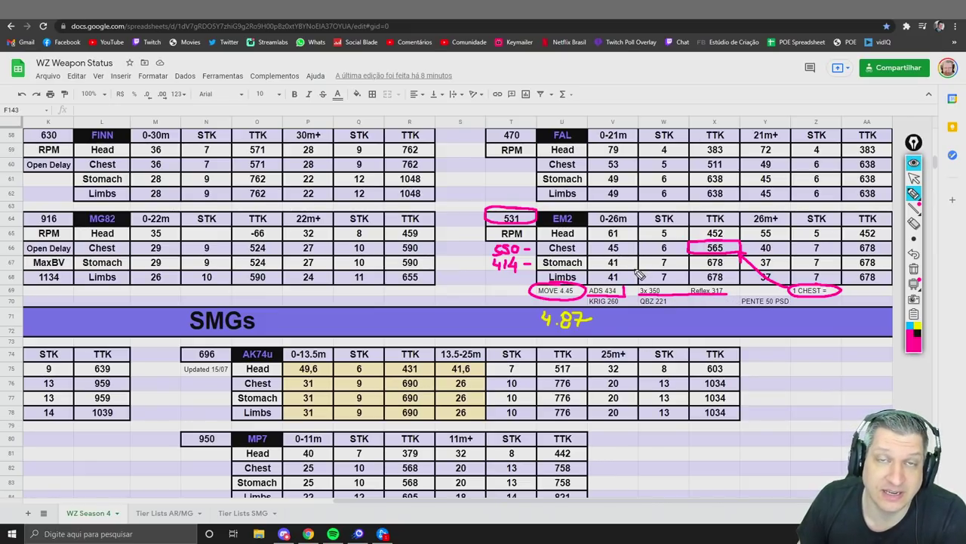
left_click(914, 223)
left_click(706, 295)
Step: Circle the "PENTE 50 PSD" note in pink, handwrite 40 below it, and draw an arrow pointing to the circle
left_click(914, 194)
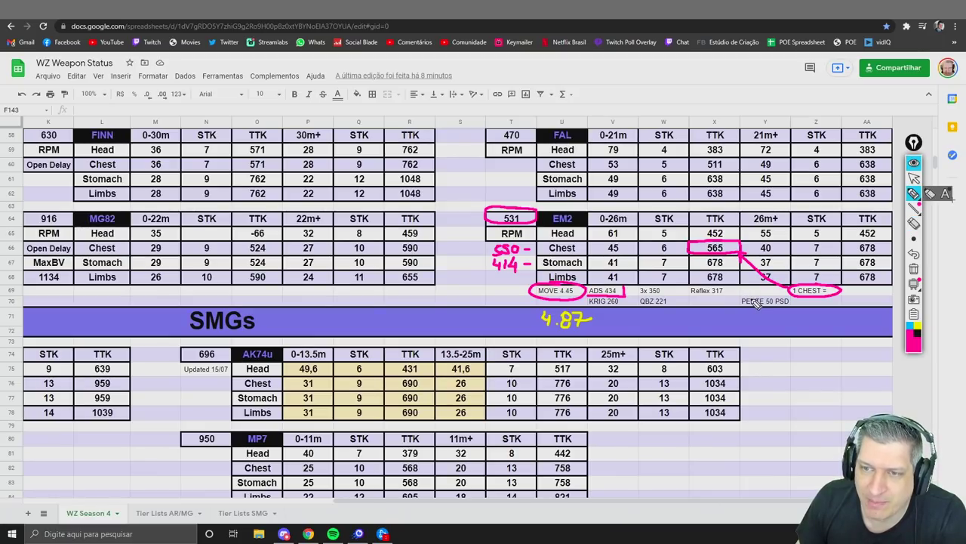
mouse_move(750, 295)
left_mouse_down()
mouse_move(740, 302)
mouse_move(800, 298)
mouse_move(743, 293)
mouse_move(758, 326)
left_mouse_up()
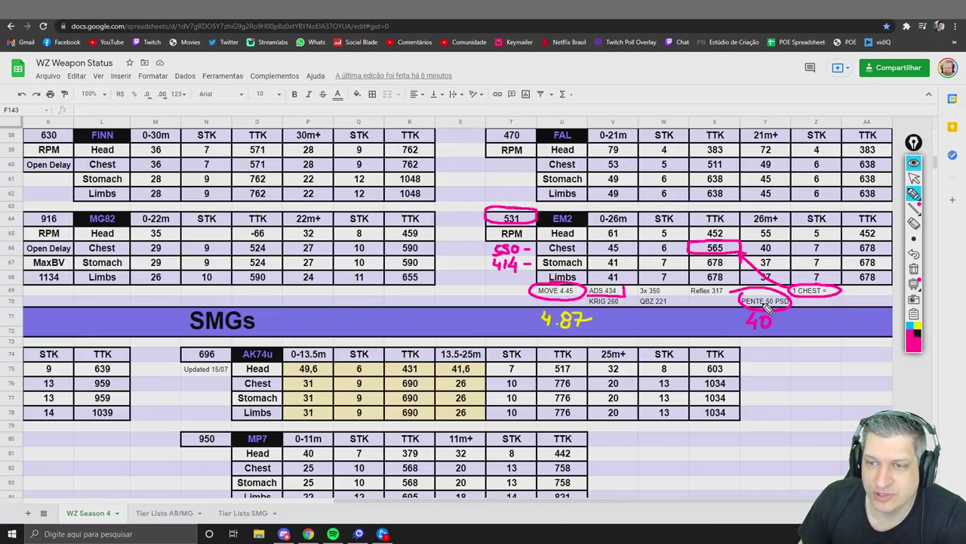
left_click_drag(698, 299, 725, 305)
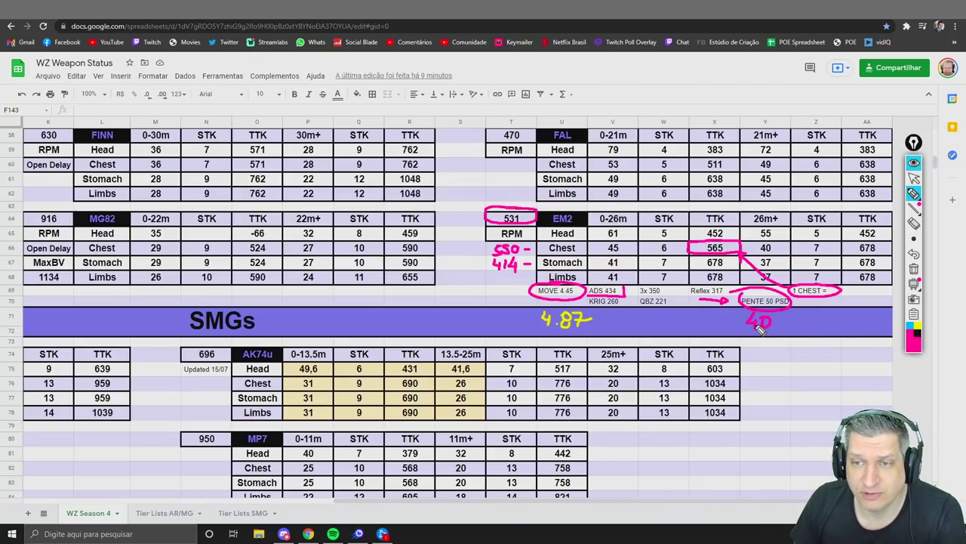
Step: Draw several pink arrows pointing at the EM2's circled RPM value, and clear all annotations from the screen
left_click_drag(464, 179, 487, 215)
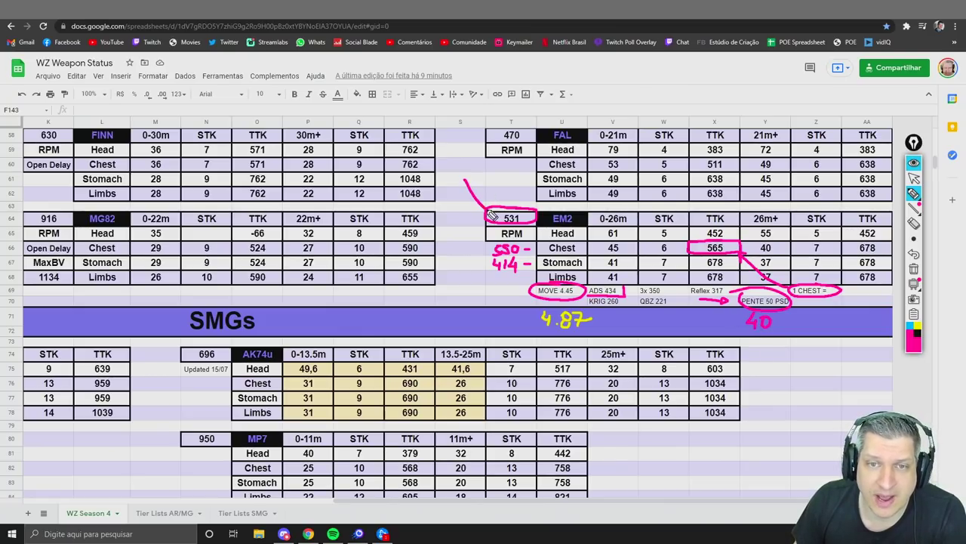
mouse_move(511, 174)
left_mouse_down()
mouse_move(512, 207)
mouse_move(533, 185)
mouse_move(529, 205)
left_mouse_up()
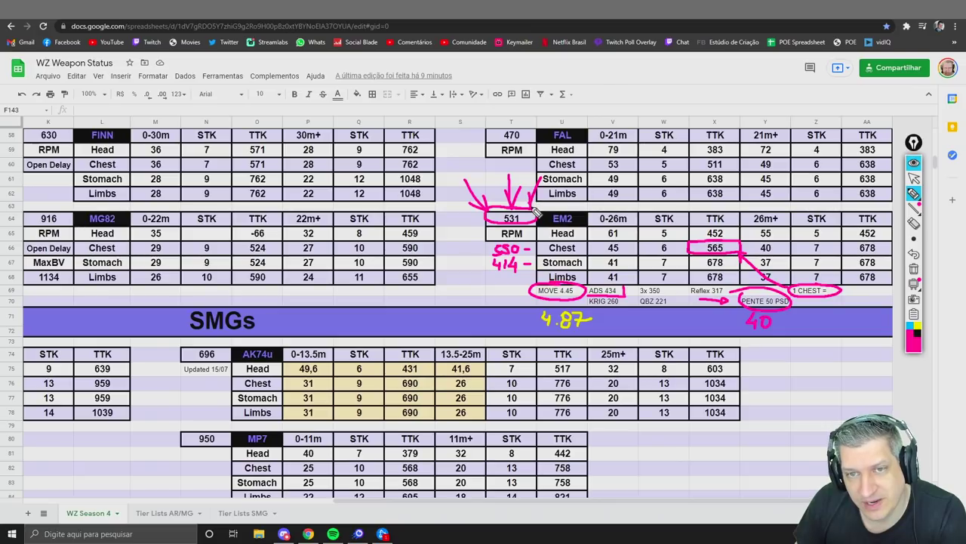
left_click_drag(458, 240, 490, 224)
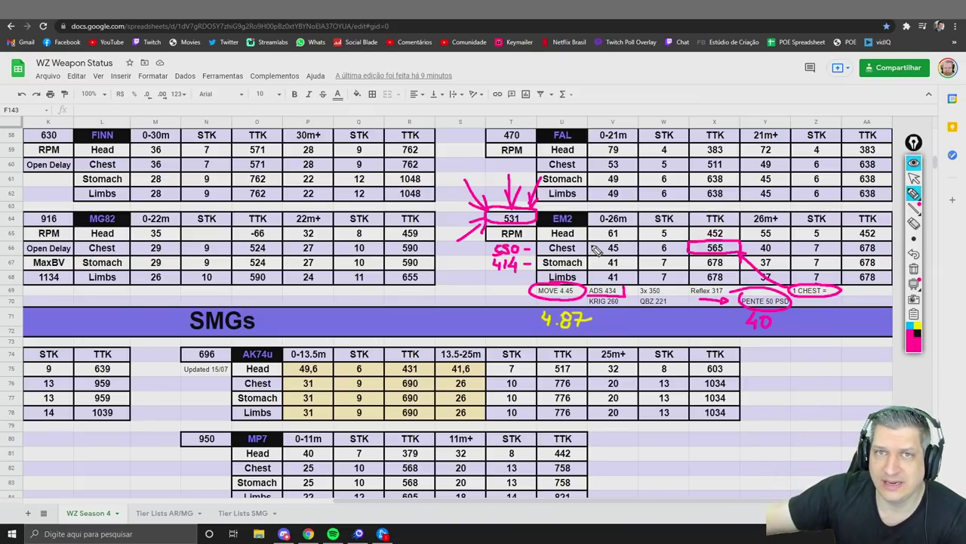
key("ctrl+shift+c")
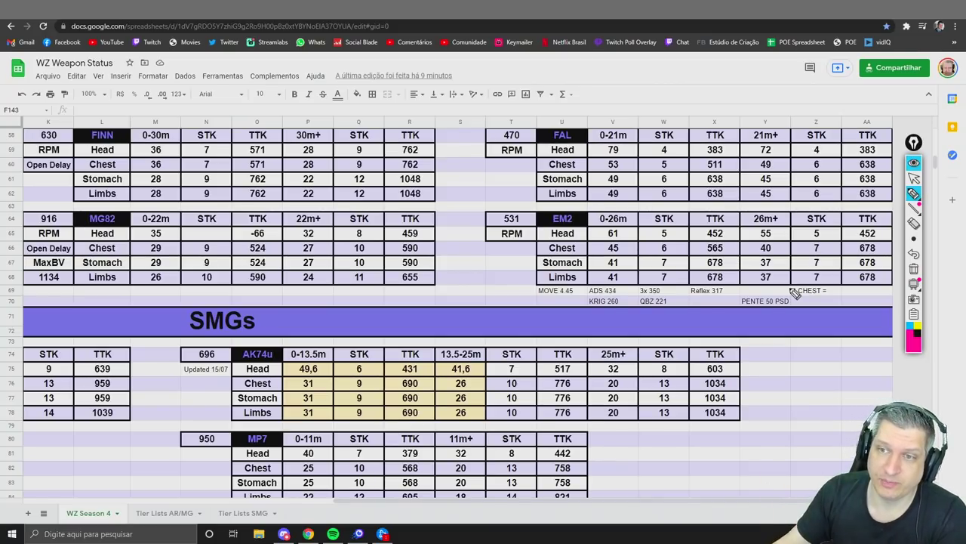
Step: In the EM2 table, circle the 26m+ header in pink, box its chest TTK and circle its chest STK
mouse_move(764, 206)
left_mouse_down()
mouse_move(785, 226)
mouse_move(772, 203)
left_mouse_up()
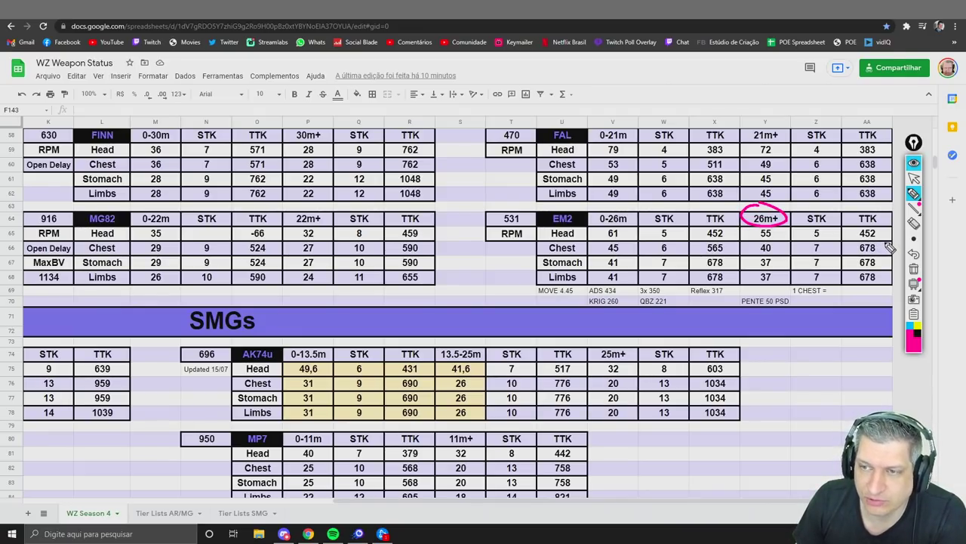
mouse_move(841, 243)
left_mouse_down()
mouse_move(893, 243)
mouse_move(894, 260)
mouse_move(845, 251)
left_mouse_up()
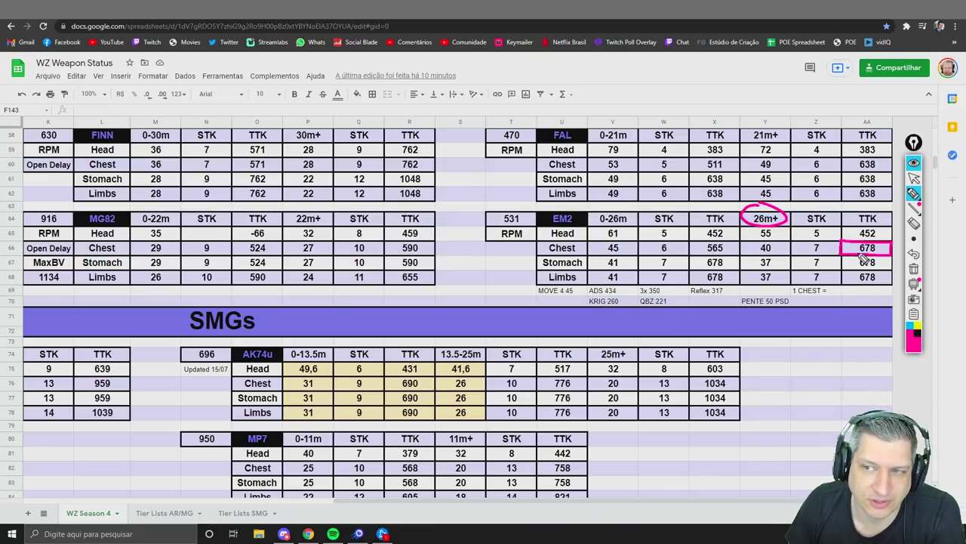
mouse_move(830, 243)
left_mouse_down()
mouse_move(810, 247)
mouse_move(823, 240)
left_mouse_up()
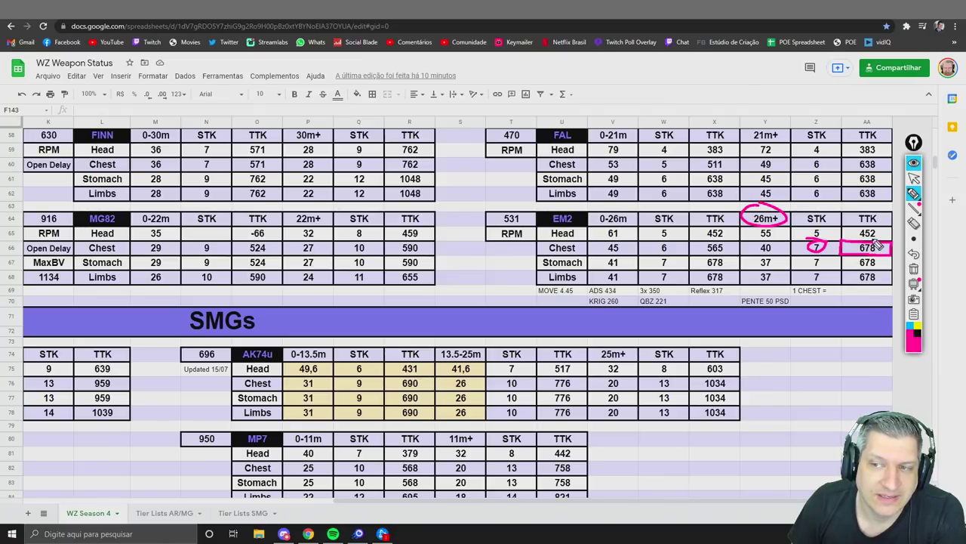
Step: Erase the pink marks around the EM2's 26m+ header, chest STK and chest TTK
left_click(913, 222)
left_click(889, 247)
left_click(819, 245)
left_click(775, 222)
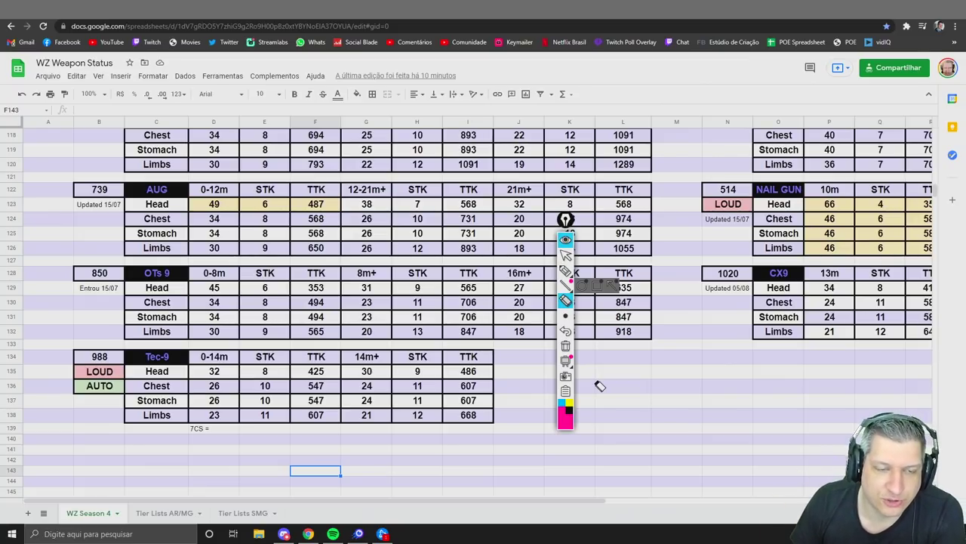
Step: Draw a pink arrow pointing up at the AUTO label beside the Tec-9 table
key("ctrl+shift+2")
key("ctrl+shift+3")
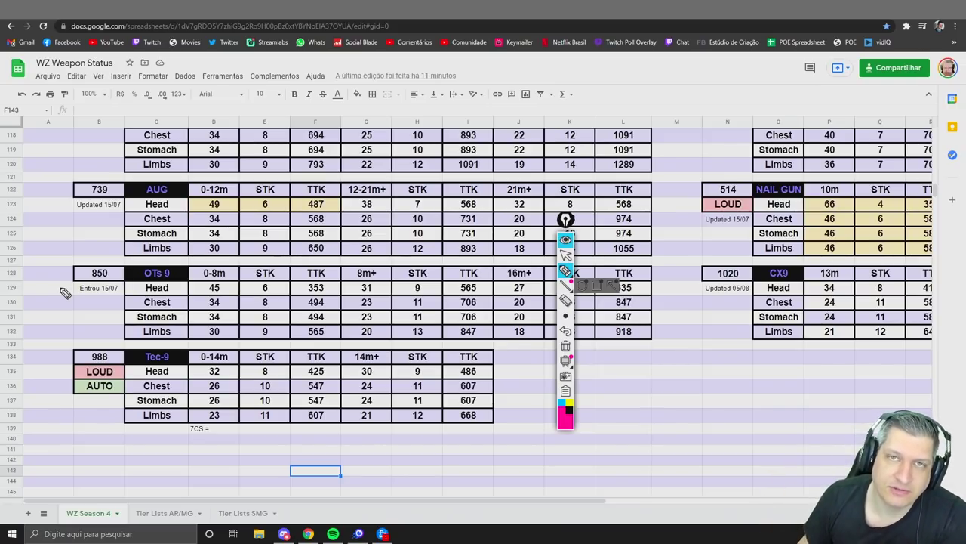
mouse_move(98, 406)
left_mouse_down()
mouse_move(97, 437)
mouse_move(98, 400)
mouse_move(105, 415)
left_mouse_up()
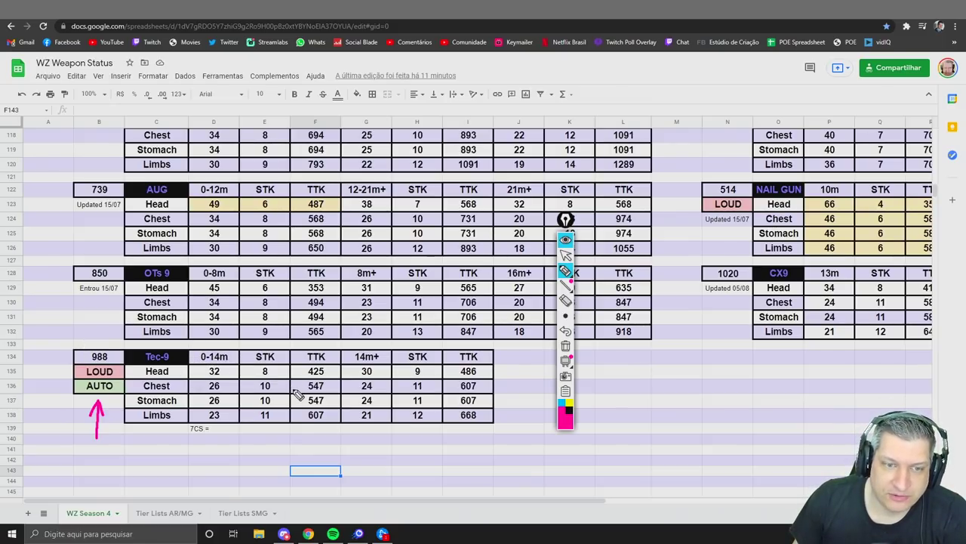
Step: Box and hatch the Tec-9's 0-14m chest and stomach TTK cells in pink, and circle the "7CS =" note
mouse_move(295, 380)
left_mouse_down()
mouse_move(291, 407)
mouse_move(342, 407)
mouse_move(341, 379)
mouse_move(341, 400)
mouse_move(292, 380)
left_mouse_up()
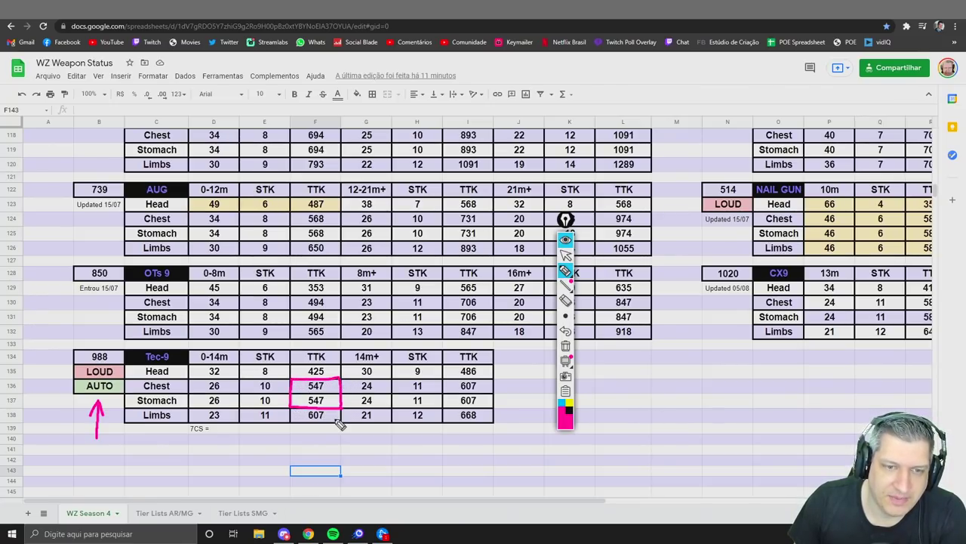
mouse_move(217, 427)
left_mouse_down()
mouse_move(191, 427)
mouse_move(215, 437)
mouse_move(203, 422)
left_mouse_up()
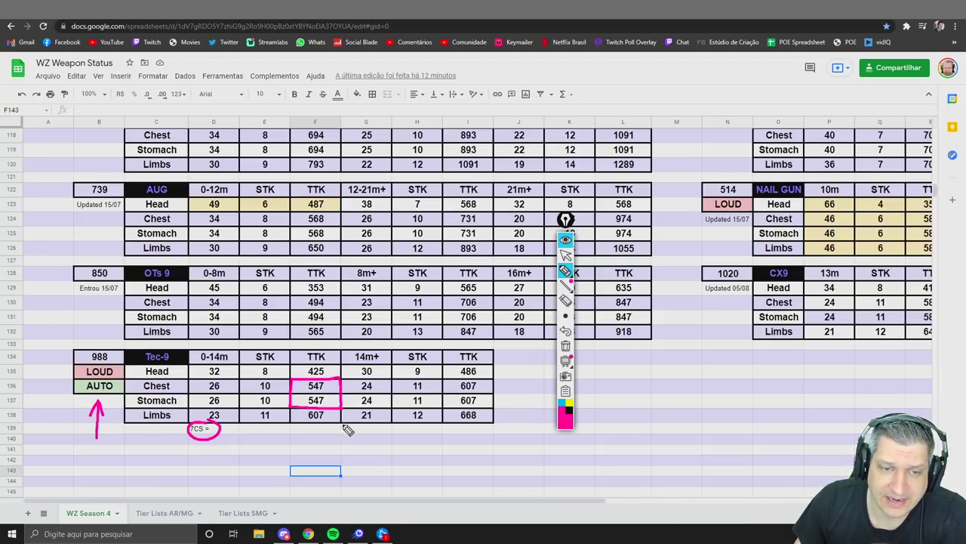
mouse_move(312, 388)
left_mouse_down()
mouse_move(300, 401)
mouse_move(339, 394)
mouse_move(309, 393)
mouse_move(332, 389)
left_mouse_up()
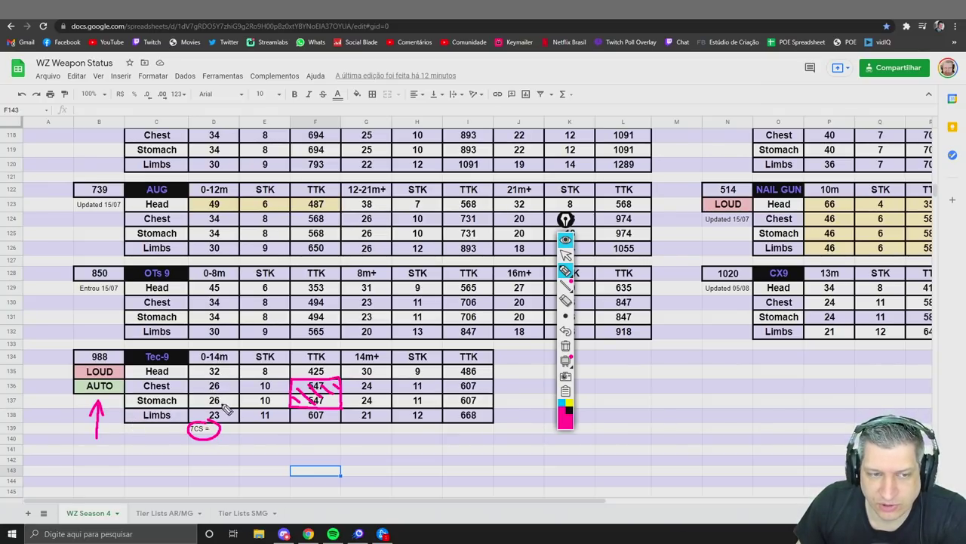
Step: Erase the pink hatching inside the box around the Tec-9's 0-14m chest and stomach TTK cells
left_click(566, 300)
mouse_move(329, 393)
left_mouse_down()
mouse_move(302, 402)
mouse_move(338, 391)
left_mouse_up()
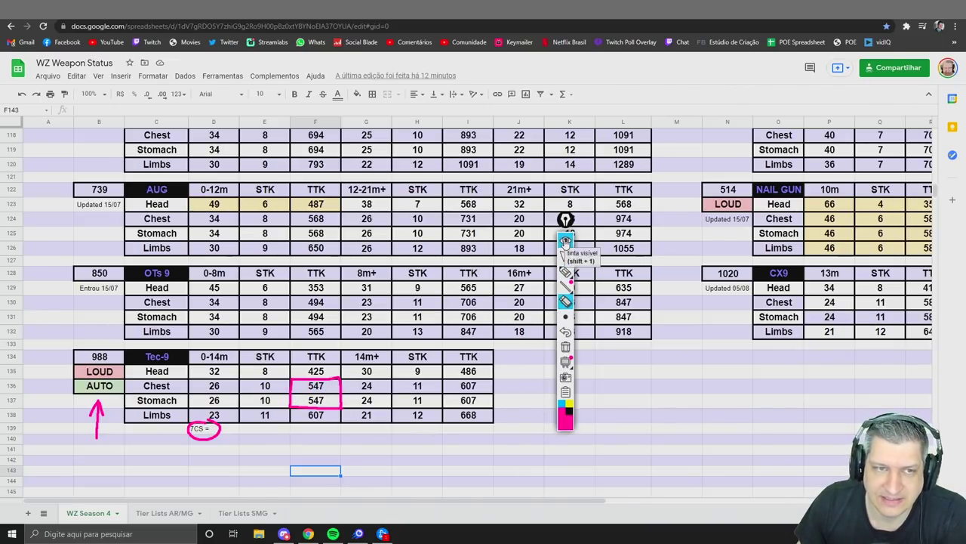
Step: Handwrite "547m/s" in pink in the empty area beside the PPSH table
scroll(566, 240, "up", 9)
scroll(565, 240, "right", 1)
left_click(566, 271)
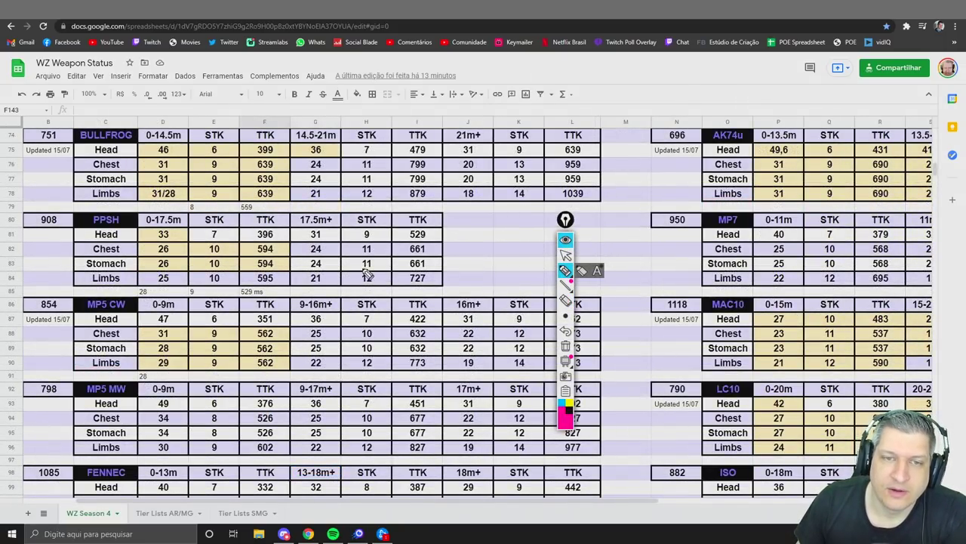
mouse_move(470, 232)
left_mouse_down()
mouse_move(461, 243)
mouse_move(511, 240)
mouse_move(532, 252)
left_mouse_up()
left_click_drag(550, 239, 541, 255)
left_click_drag(480, 246, 475, 239)
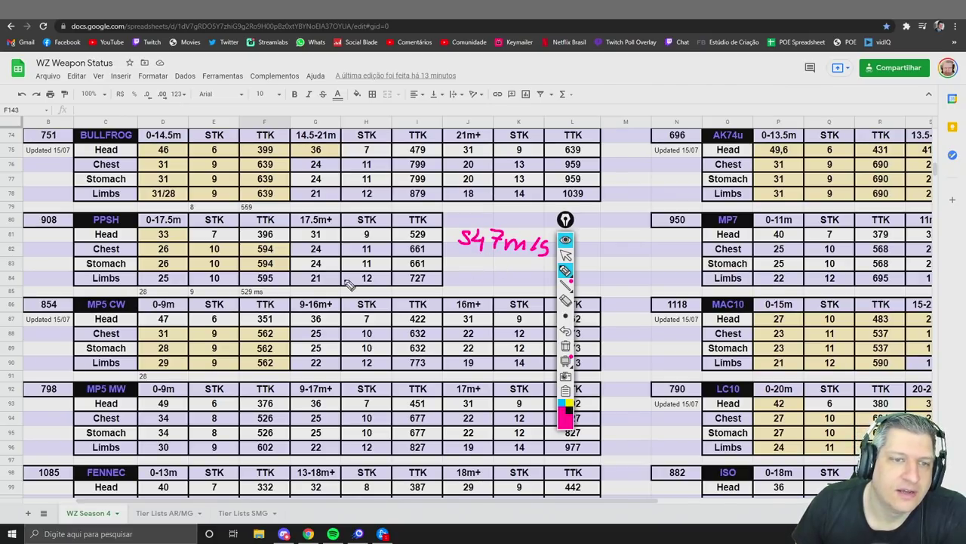
Step: Circle the close-range body TTK values of the PPSH, Bullfrog and MP5 CW in pink
mouse_move(280, 242)
left_mouse_down()
mouse_move(243, 249)
mouse_move(278, 293)
mouse_move(284, 240)
left_mouse_up()
mouse_move(288, 162)
left_mouse_down()
mouse_move(276, 153)
mouse_move(240, 195)
mouse_move(293, 160)
mouse_move(261, 149)
left_mouse_up()
mouse_move(261, 329)
left_mouse_down()
mouse_move(243, 357)
mouse_move(293, 343)
mouse_move(270, 320)
left_mouse_up()
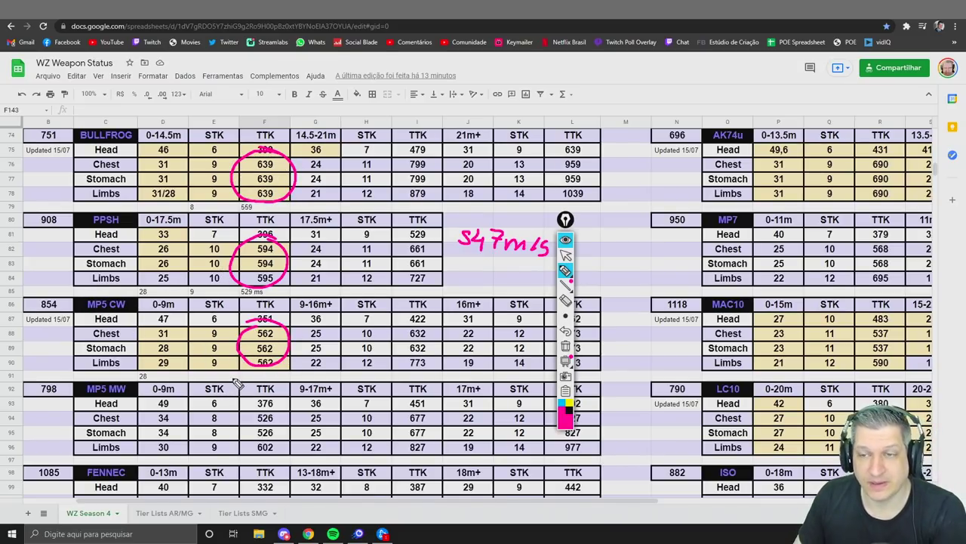
Step: Circle the close-range TTK values of the MP7, MAC10 and LC10 in pink and write "50" over the MAC10's chest STK
mouse_move(897, 244)
left_mouse_down()
mouse_move(882, 281)
mouse_move(900, 237)
left_mouse_up()
mouse_move(895, 327)
left_mouse_down()
mouse_move(866, 362)
mouse_move(896, 325)
mouse_move(889, 345)
left_mouse_up()
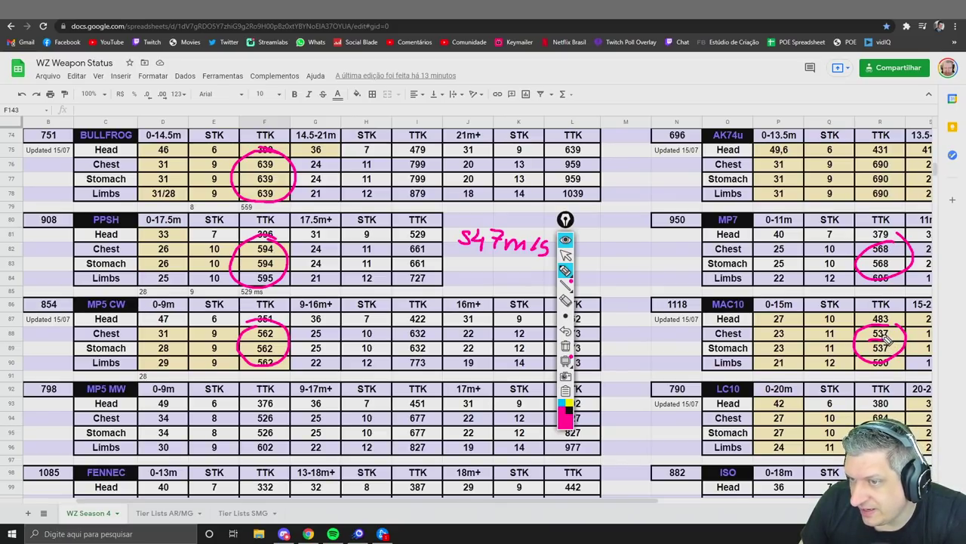
mouse_move(826, 330)
left_mouse_down()
mouse_move(821, 343)
mouse_move(837, 332)
mouse_move(853, 349)
mouse_move(840, 333)
left_mouse_up()
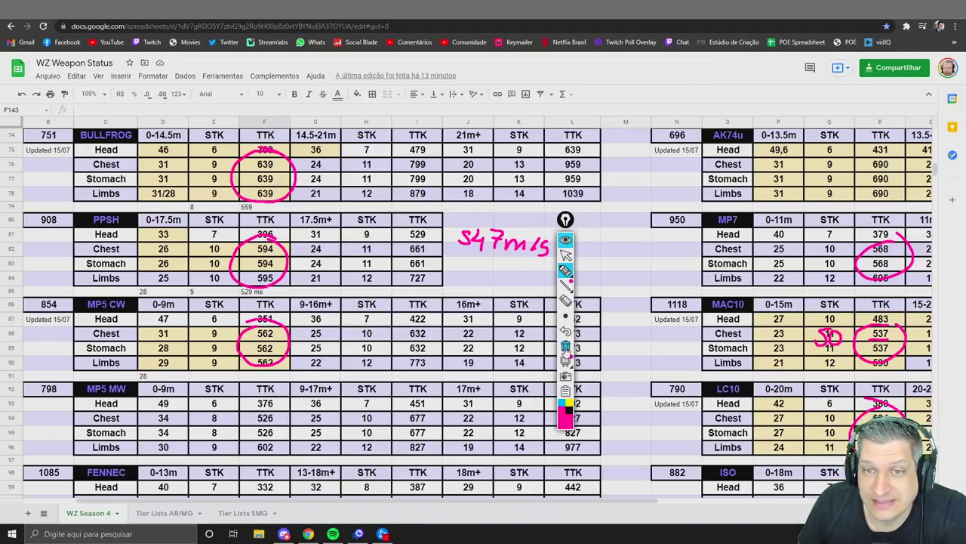
Step: Clear all pink annotations, return to the Tec-9 table and place the annotation toolbar in the free column beside the Striker 45 table
left_click(566, 345)
left_click(566, 241)
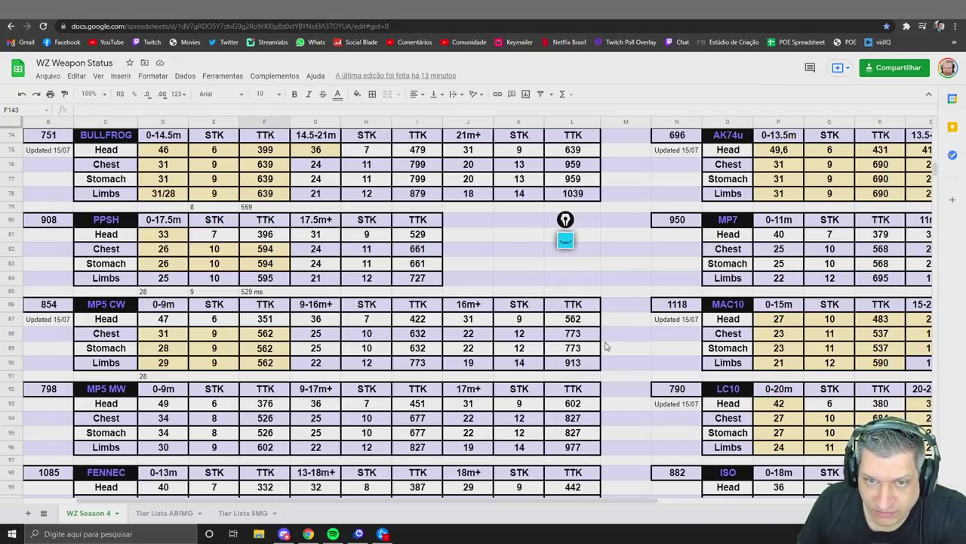
scroll(605, 346, "down", 10)
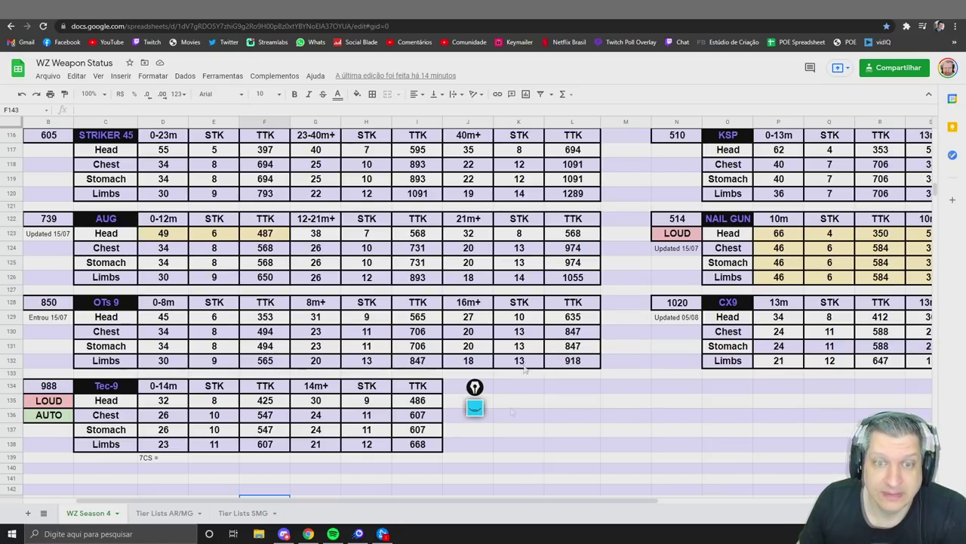
mouse_move(475, 388)
left_mouse_down()
mouse_move(635, 266)
mouse_move(628, 234)
left_mouse_up()
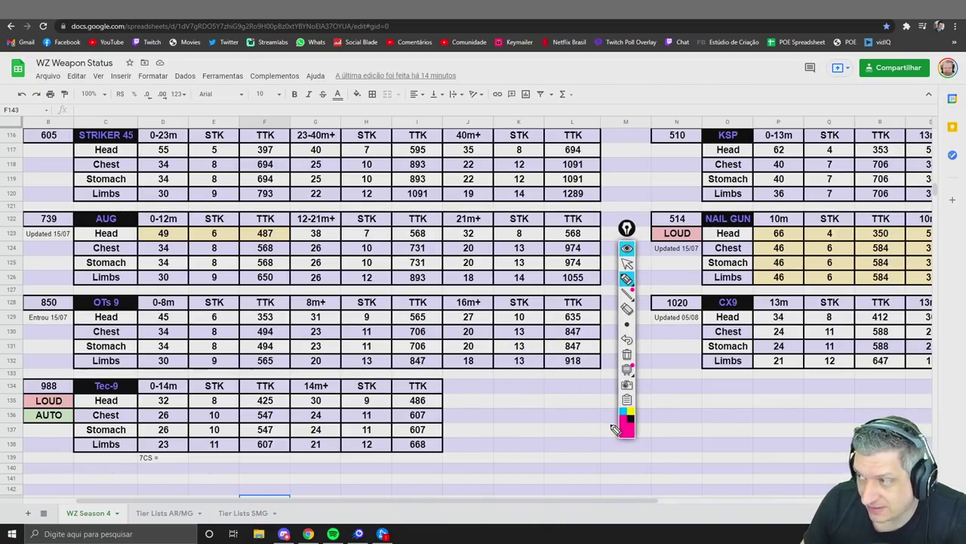
left_click_drag(626, 228, 626, 158)
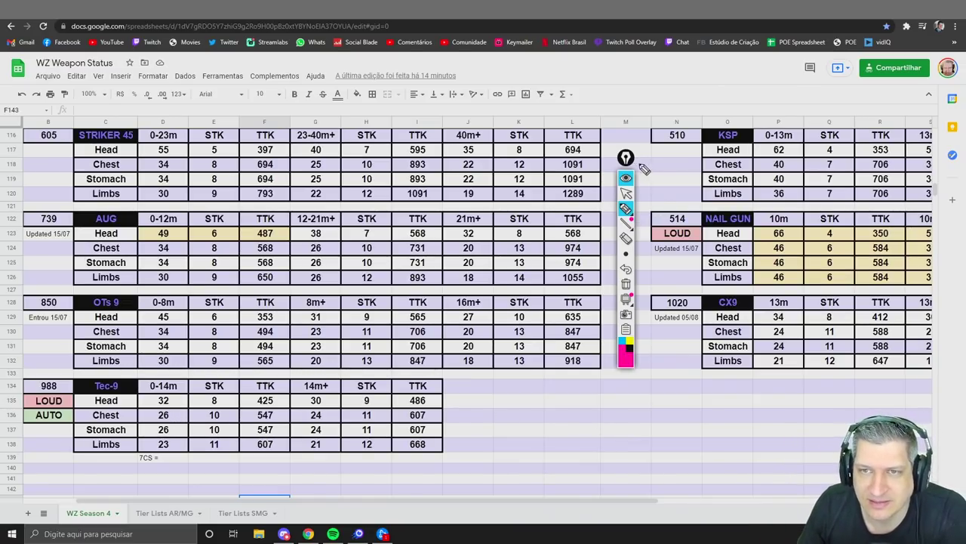
left_click(625, 177)
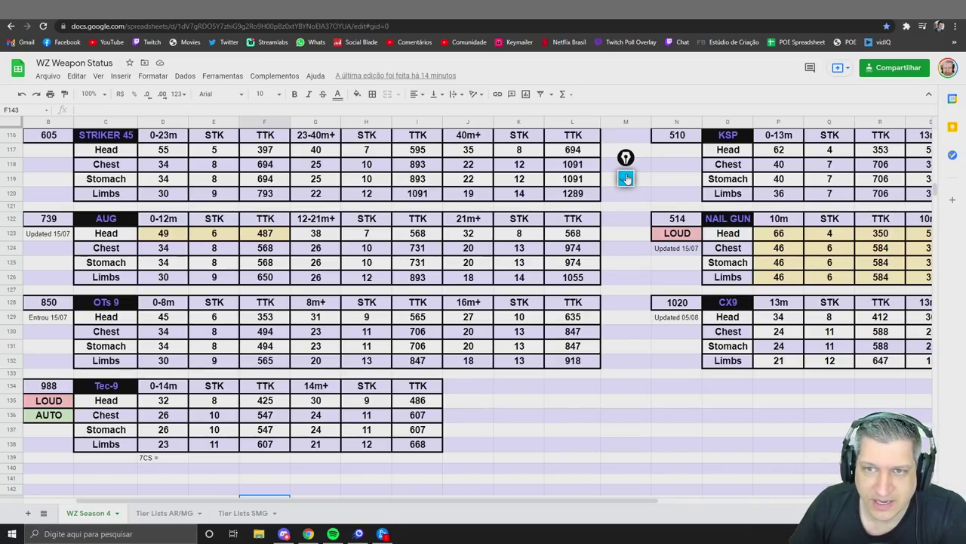
left_click(626, 178)
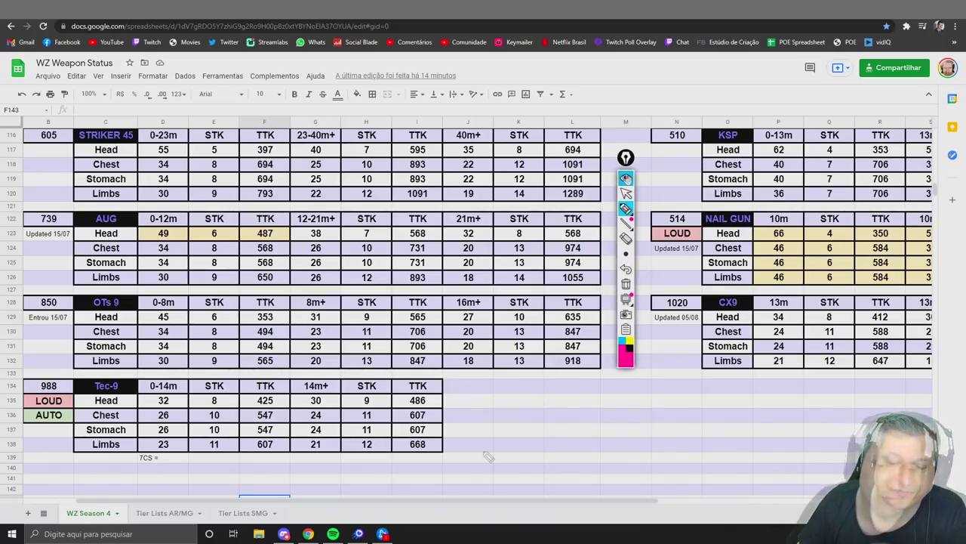
Step: Handwrite "4.8" in pink beside the Tec-9 table and erase it
mouse_move(479, 425)
left_mouse_down()
mouse_move(480, 439)
mouse_move(493, 427)
mouse_move(510, 453)
left_mouse_up()
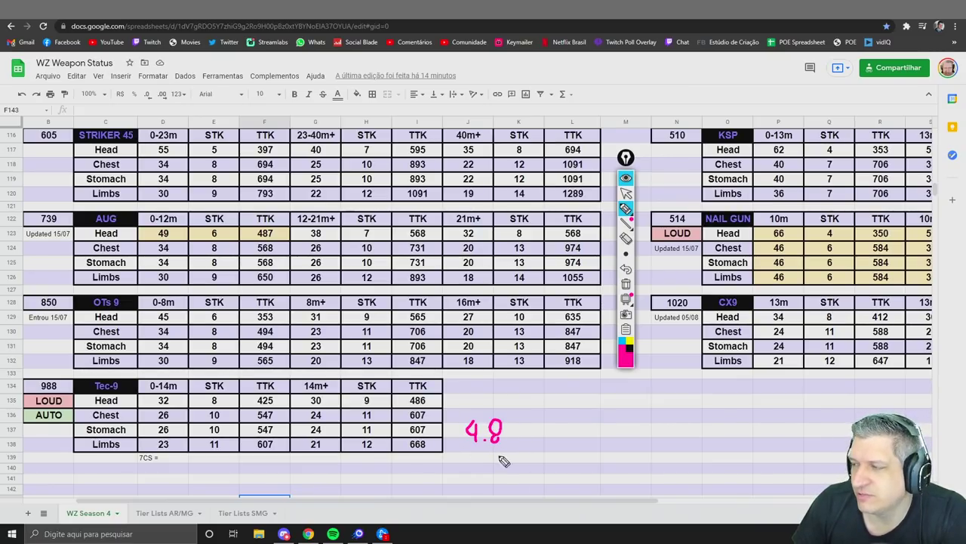
left_click(626, 238)
left_click_drag(501, 427, 509, 440)
Step: Handwrite "LASER SMW" in pink beside the Tec-9 table and sketch a four-dash crosshair below it
left_click(626, 209)
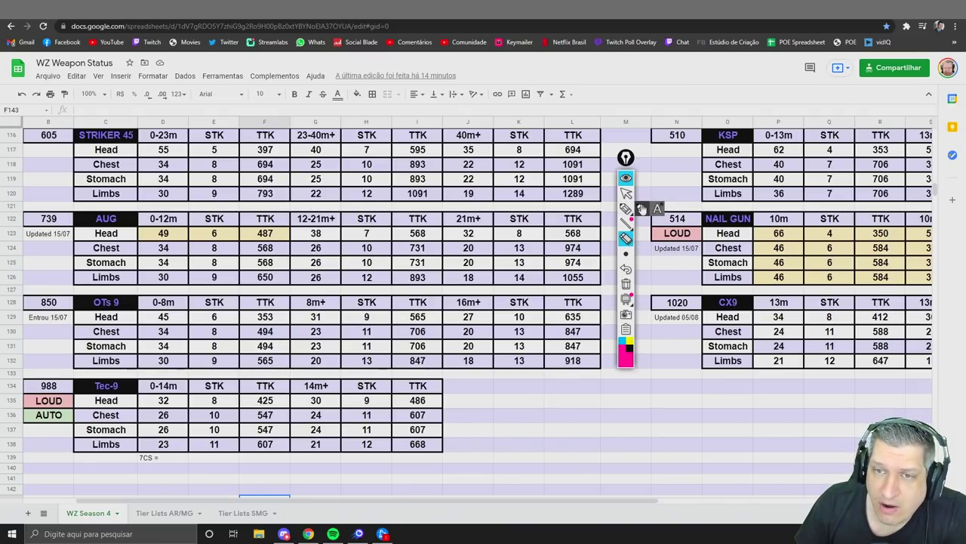
left_click_drag(466, 396, 495, 407)
left_click_drag(516, 398, 517, 408)
mouse_move(523, 396)
left_mouse_down()
mouse_move(536, 417)
mouse_move(557, 397)
mouse_move(549, 414)
left_mouse_up()
mouse_move(563, 394)
left_mouse_down()
mouse_move(586, 406)
mouse_move(594, 396)
left_mouse_up()
mouse_move(526, 420)
left_mouse_down()
mouse_move(526, 461)
mouse_move(508, 439)
mouse_move(561, 440)
left_mouse_up()
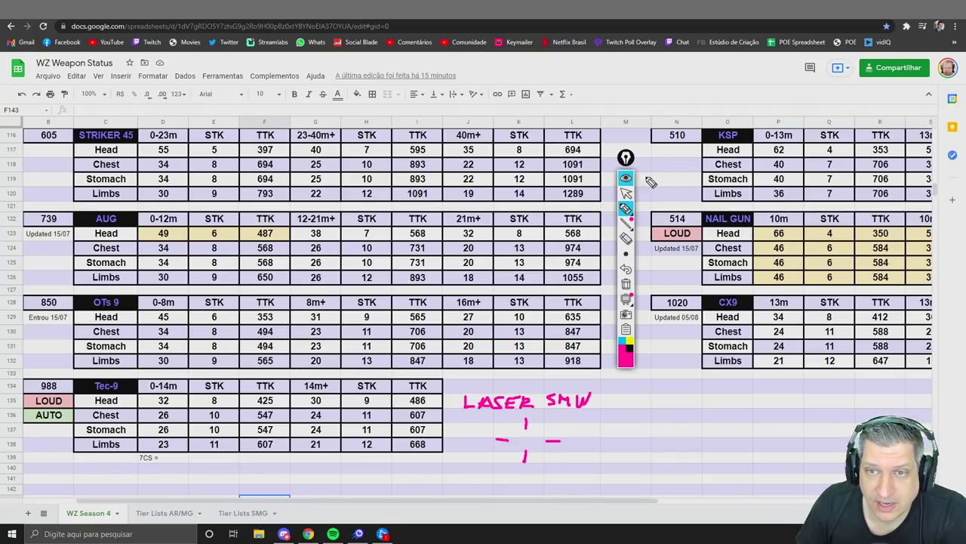
Step: Erase the "LASER SMW" text and the crosshair sketch, and switch back to the pen
left_click(625, 238)
mouse_move(556, 412)
left_mouse_down()
mouse_move(511, 406)
mouse_move(470, 460)
mouse_move(571, 449)
mouse_move(514, 402)
left_mouse_up()
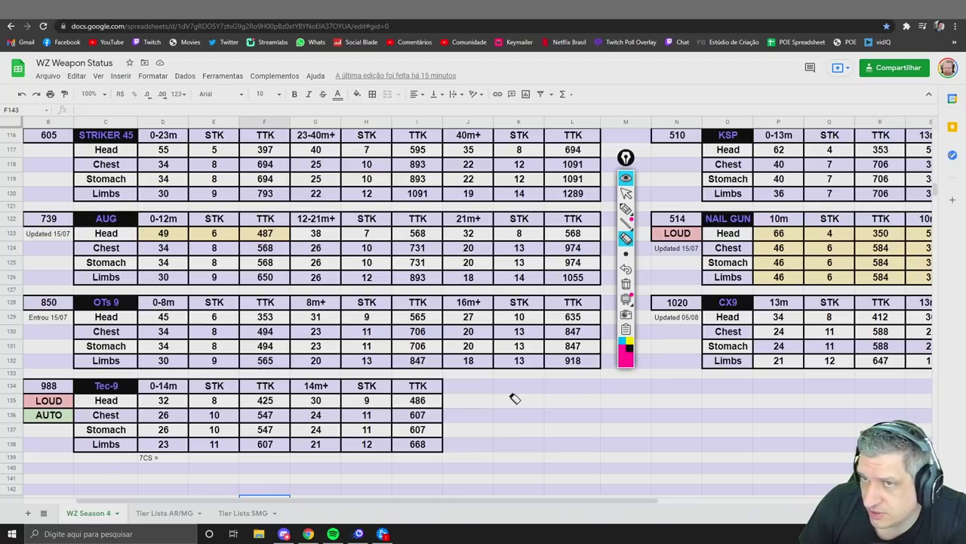
left_click(625, 208)
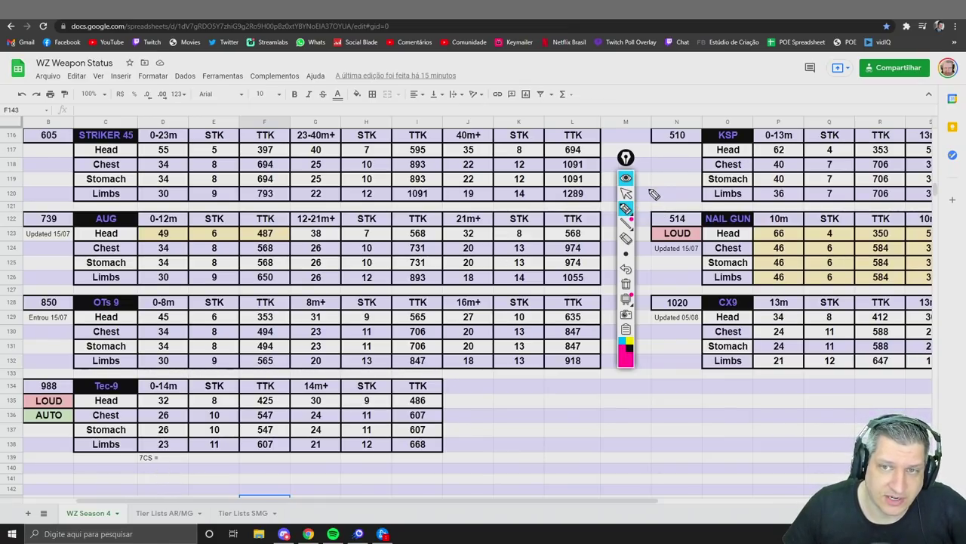
Step: Delete the "7CS =" note from the cell below the Tec-9 table
left_click(163, 460)
key("Delete")
left_click(468, 400)
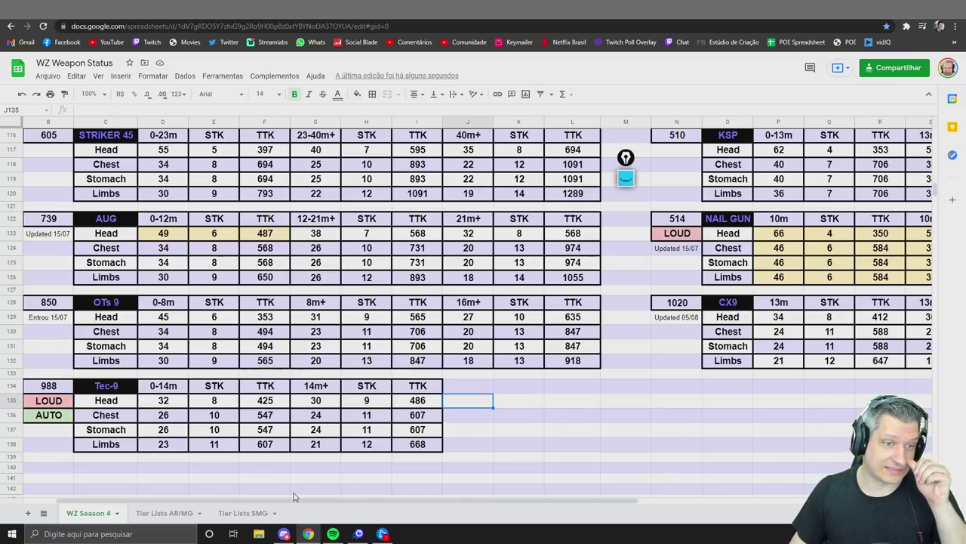
Step: Move the annotation toolbar clear of the weapon tables and draw a pink arrow pointing at the Tec-9's LOUD label
left_click(160, 388)
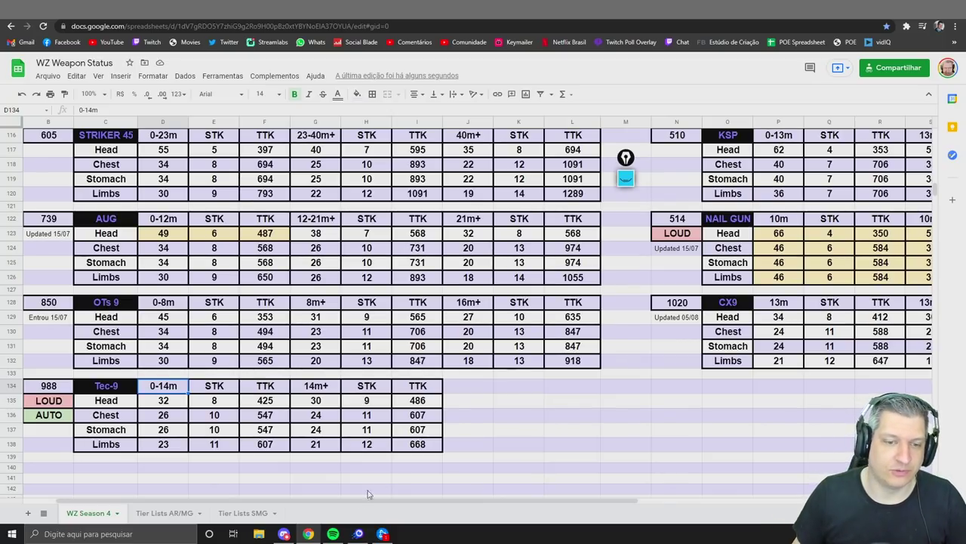
scroll(381, 485, "left", 2)
left_click_drag(624, 200, 675, 198)
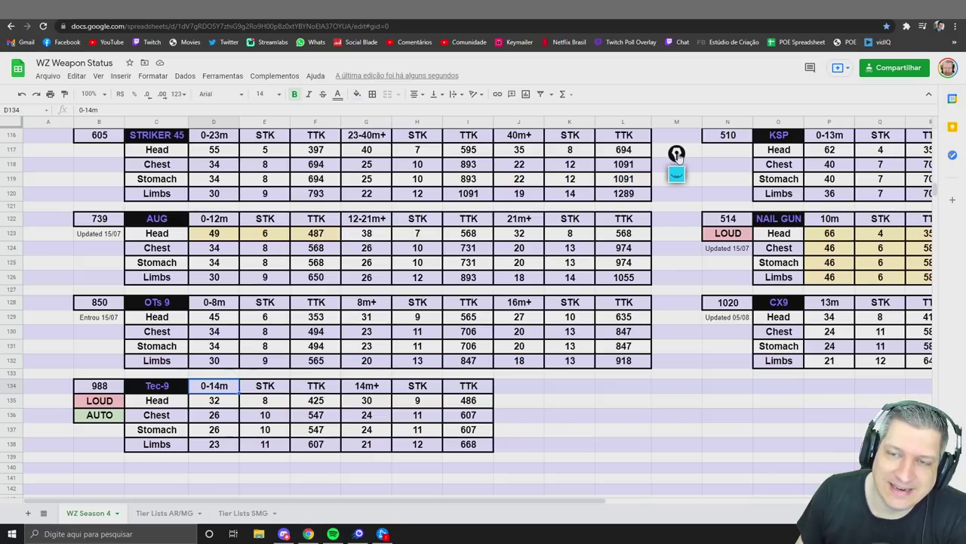
left_click(676, 175)
mouse_move(677, 206)
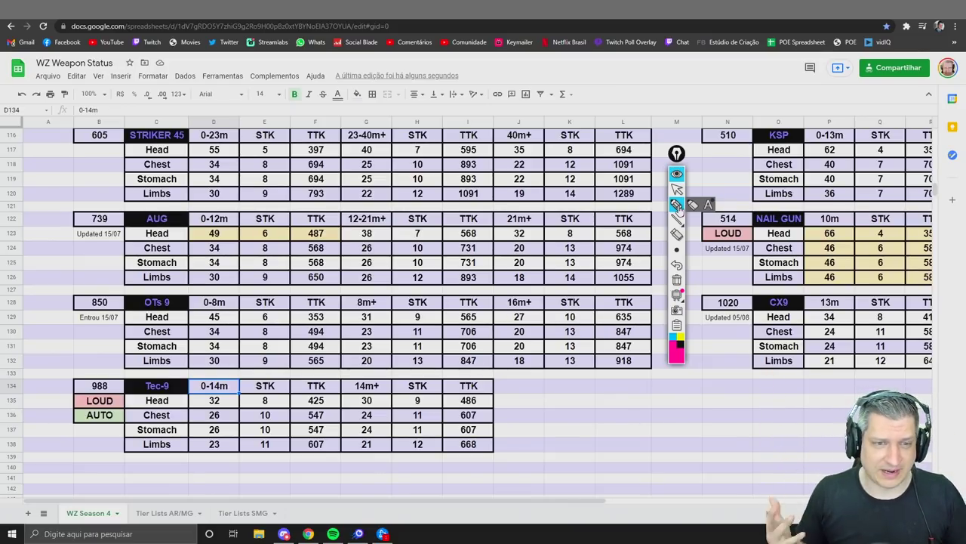
left_click(677, 206)
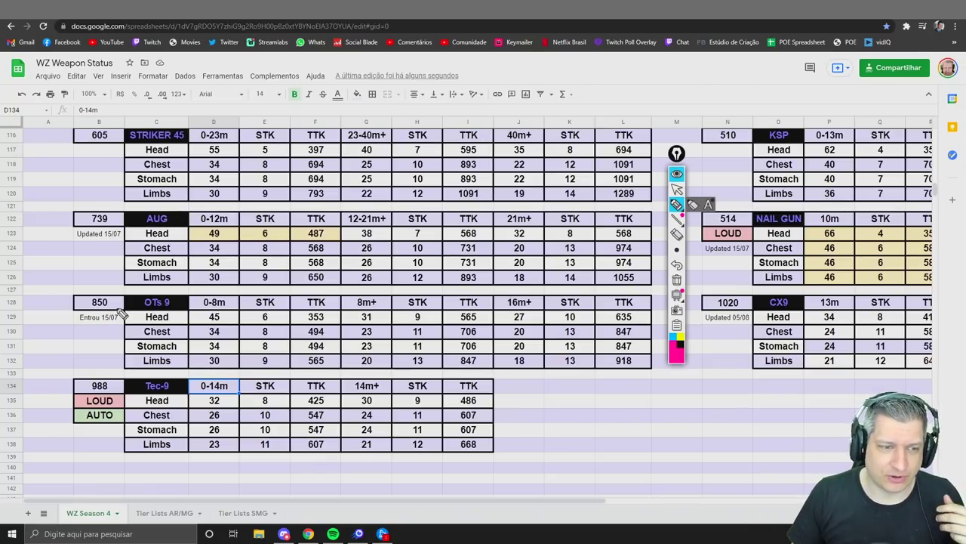
left_click_drag(63, 406, 73, 406)
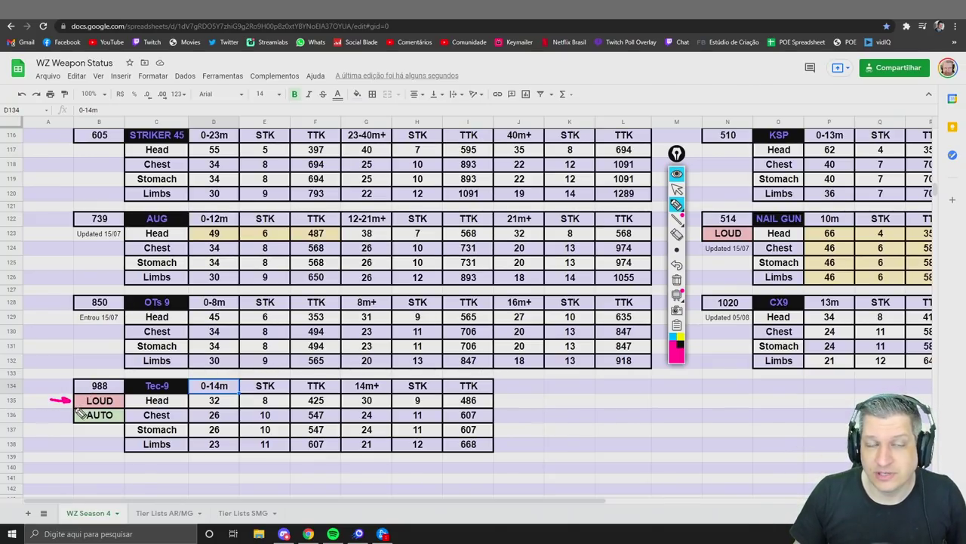
Step: Erase the arrow at the Tec-9's LOUD label and return to the normal spreadsheet cursor
left_click(677, 234)
left_click(67, 401)
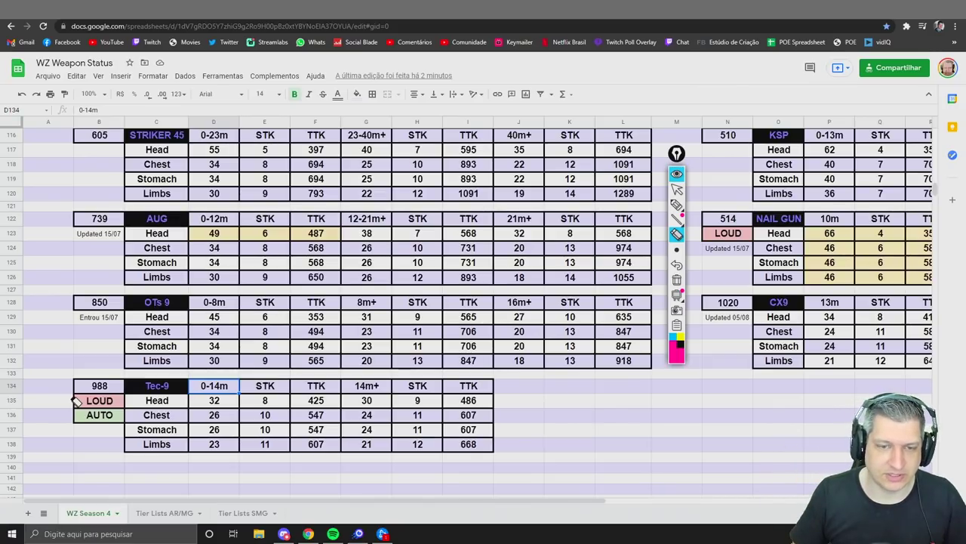
left_click(676, 189)
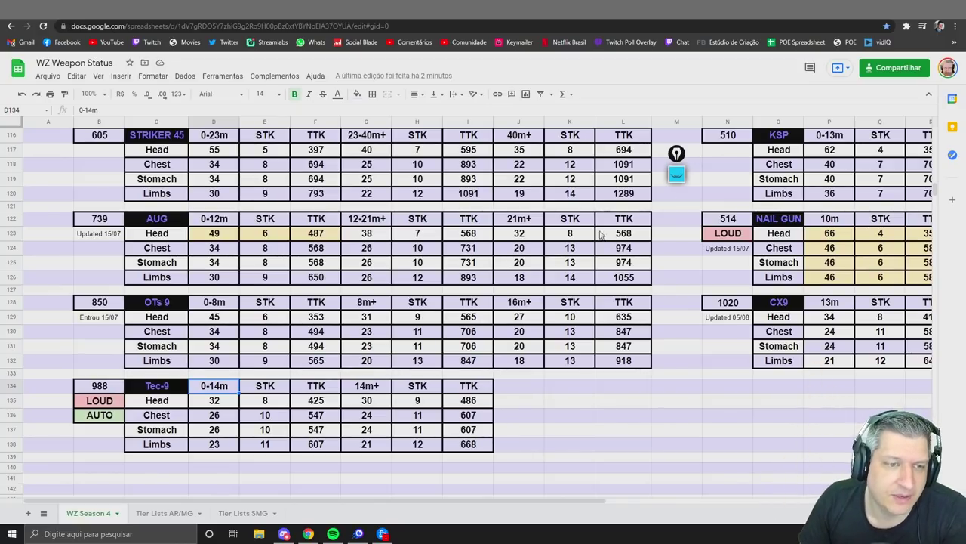
left_click(159, 388)
left_click(542, 391)
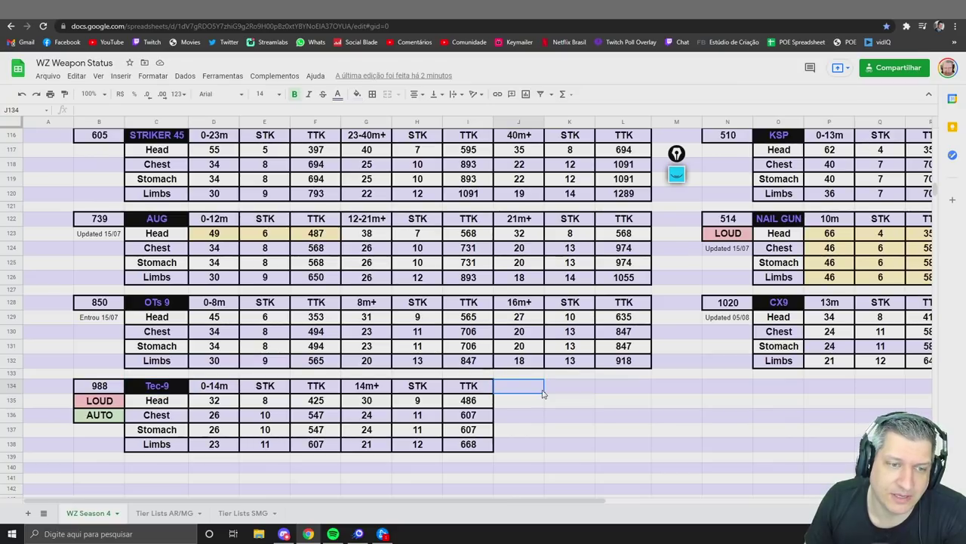
left_click(566, 403)
left_click(567, 391)
left_click(571, 400)
left_click(570, 390)
left_click(569, 402)
left_click(569, 413)
left_click(570, 392)
left_click(570, 402)
left_click(570, 416)
left_click(564, 391)
left_click(567, 402)
left_click(567, 416)
left_click(567, 401)
left_click(567, 415)
left_click(569, 391)
left_click(567, 403)
left_click(568, 416)
left_click(568, 390)
left_click(568, 416)
left_click(569, 391)
left_click(569, 402)
left_click(565, 419)
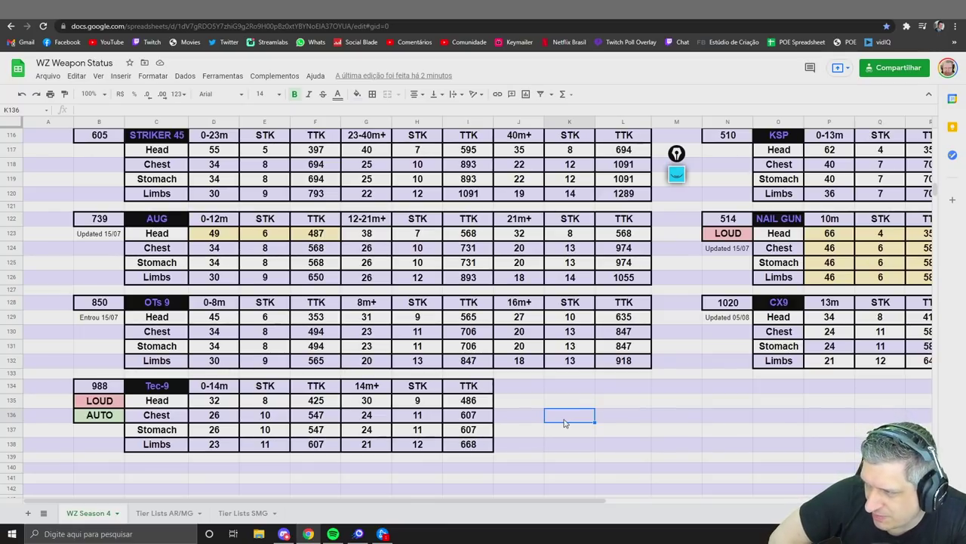
Step: Circle the OTs 9's 0-8m chest and stomach TTK in pink and draw an arrow from there to the Tec-9's chest TTK
left_click(674, 177)
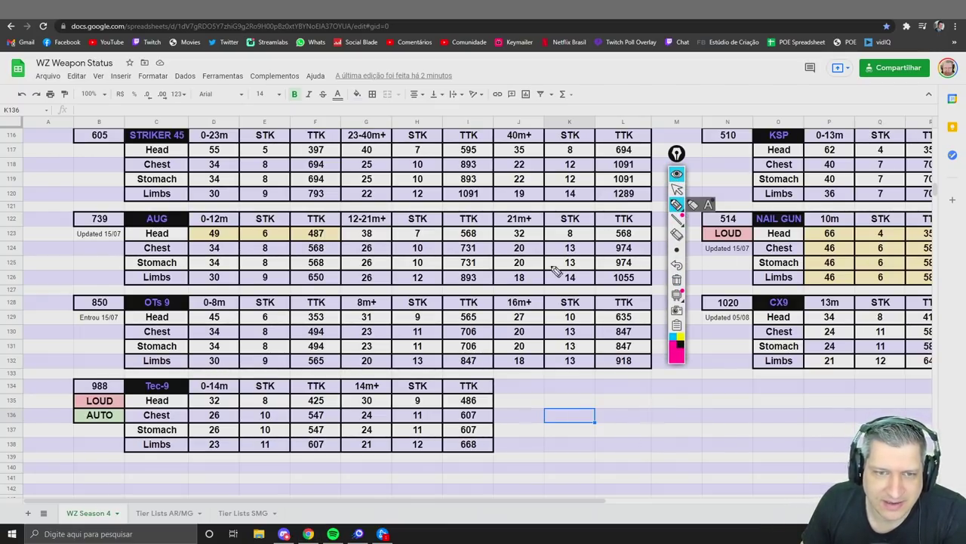
mouse_move(316, 324)
left_mouse_down()
mouse_move(290, 349)
mouse_move(344, 353)
mouse_move(314, 325)
left_mouse_up()
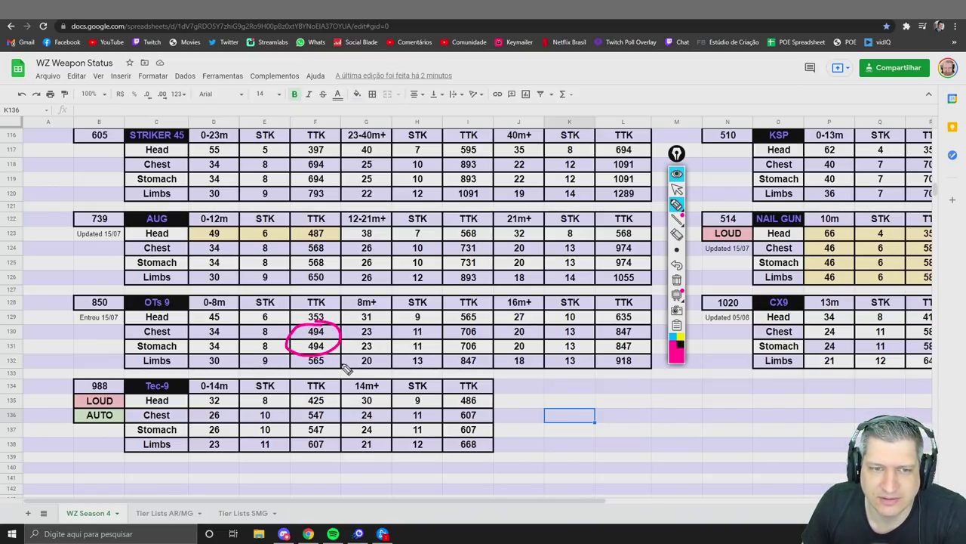
left_click_drag(335, 356, 338, 417)
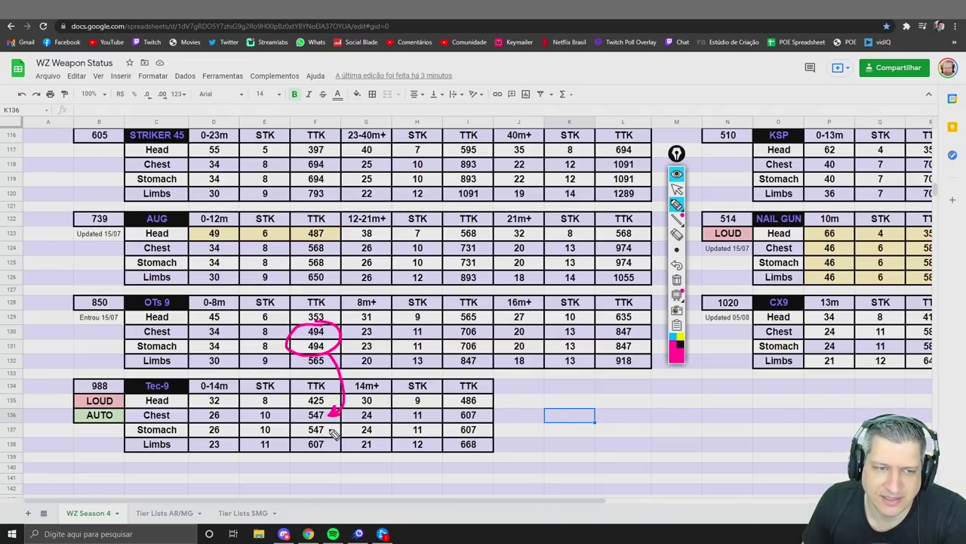